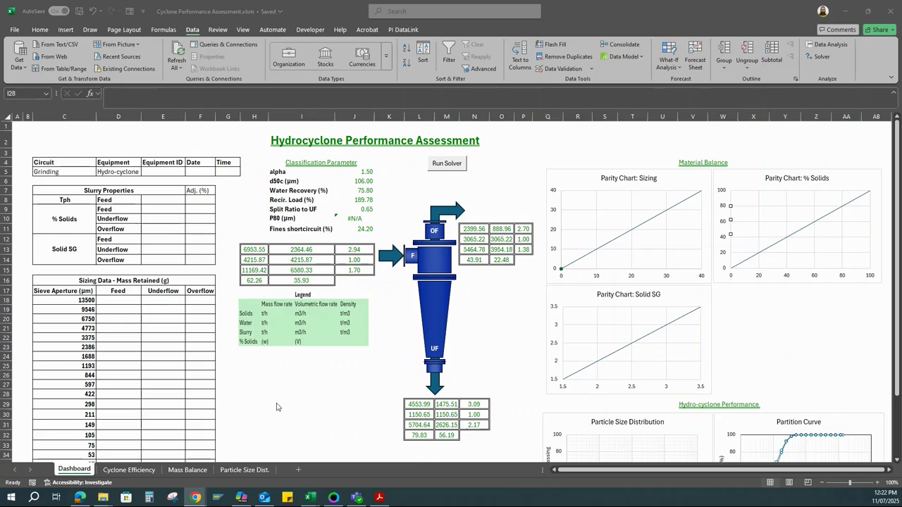
- Look over the Dashboard's data-entry tables and the classification parameters from alpha to water recovery
scroll(235, 392, "down", 2)
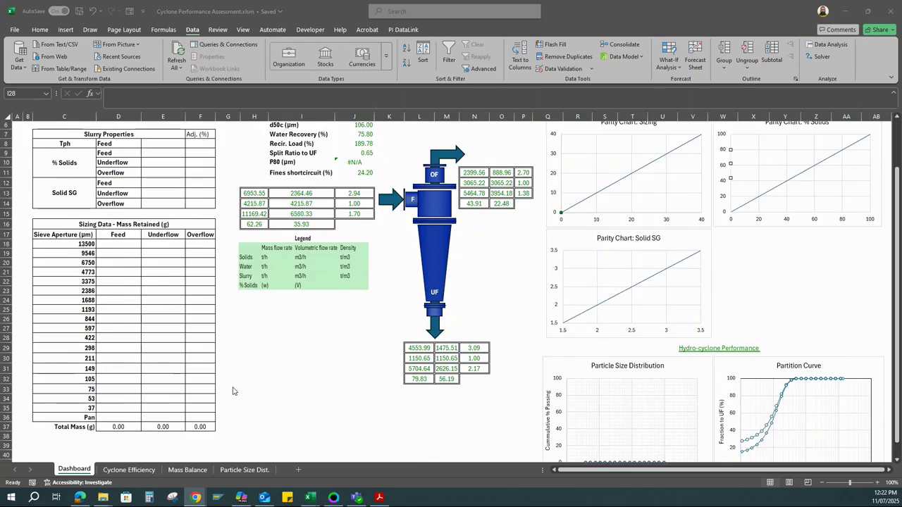
scroll(253, 382, "up", 2)
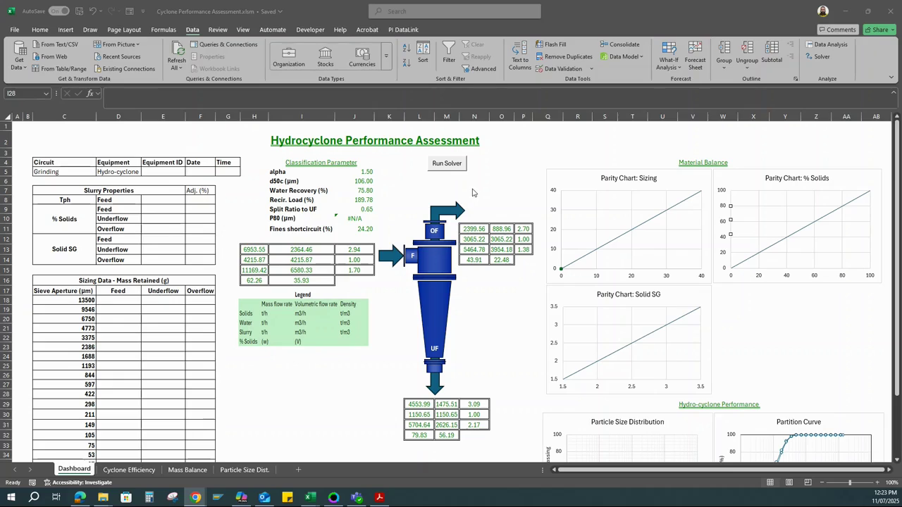
key("alt+Tab")
left_click(394, 172)
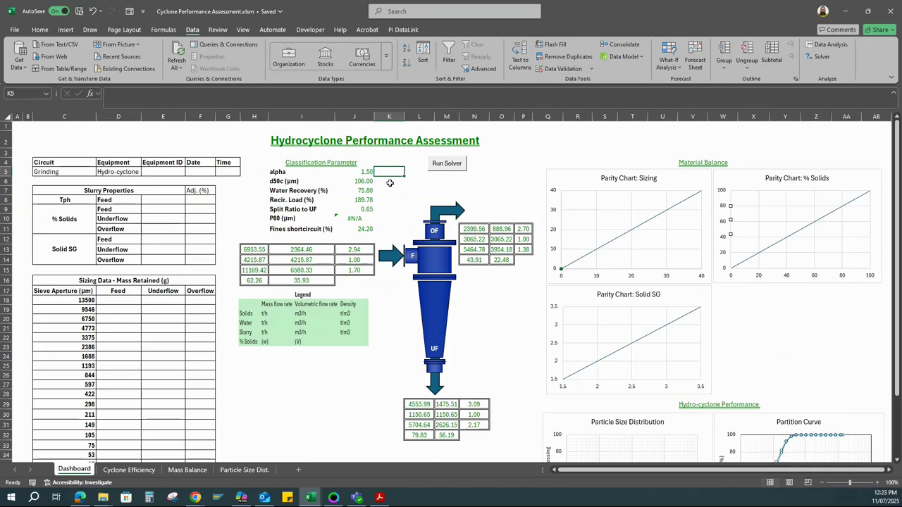
left_click(384, 191)
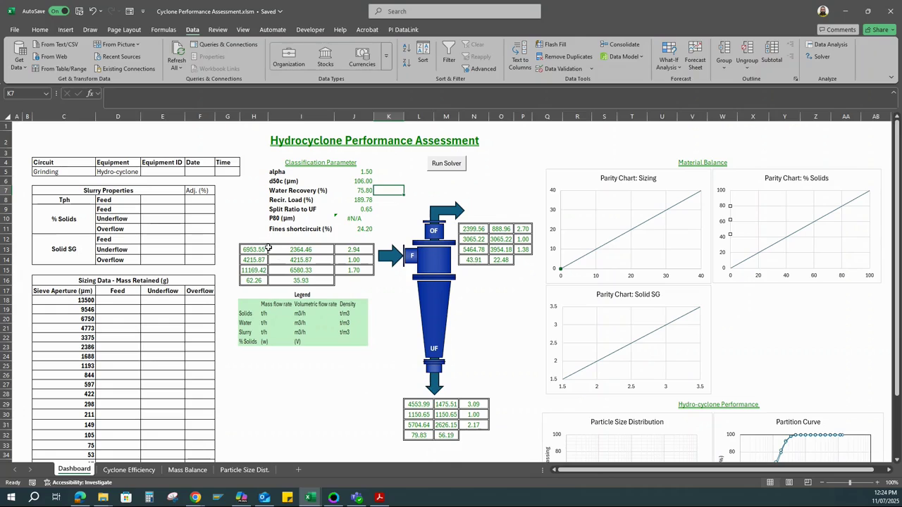
- Examine the feed, overflow and underflow stream tables around the cyclone diagram on the Dashboard
left_click_drag(253, 249, 353, 281)
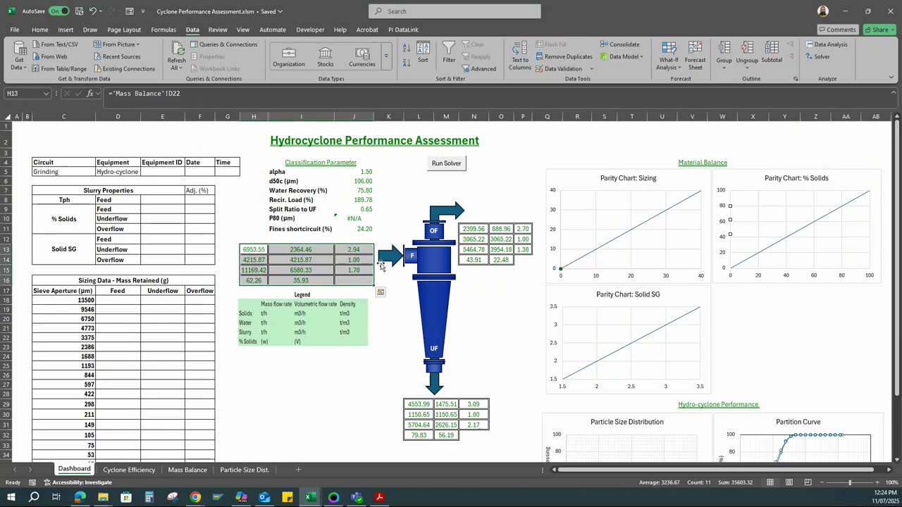
left_click_drag(469, 229, 520, 261)
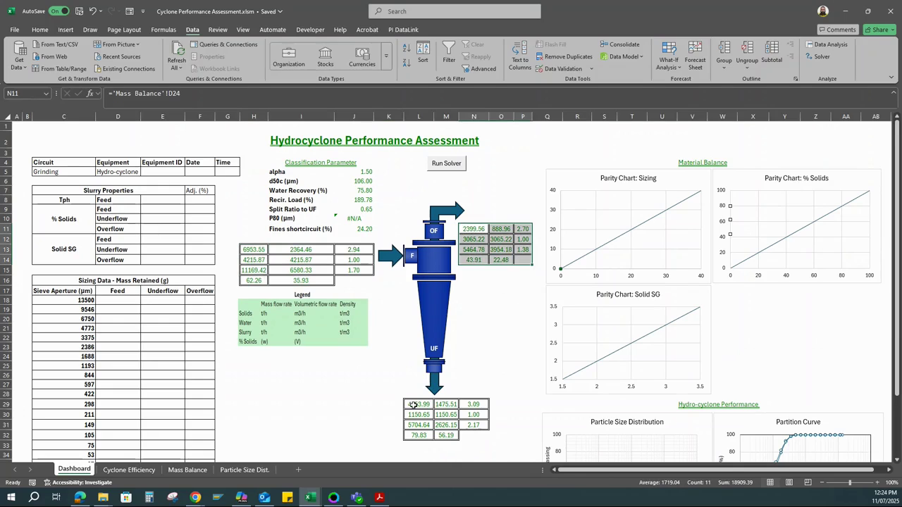
left_click_drag(418, 407, 482, 435)
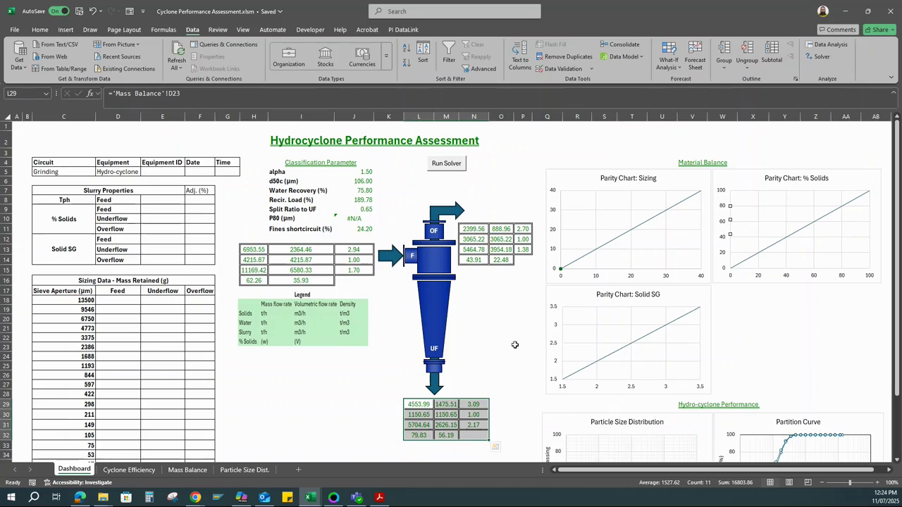
- Review the Dashboard's material balance parity charts and its hydro-cyclone performance charts
left_click_drag(646, 469, 657, 477)
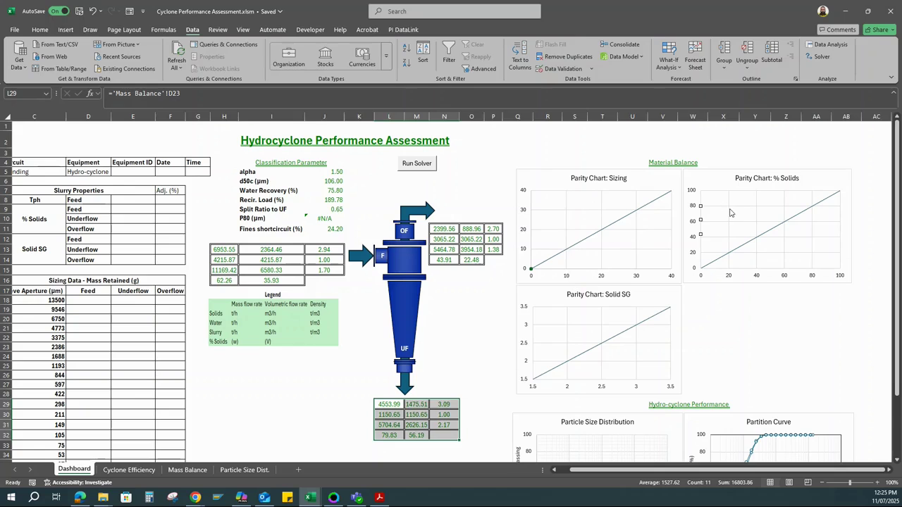
scroll(730, 213, "down", 8)
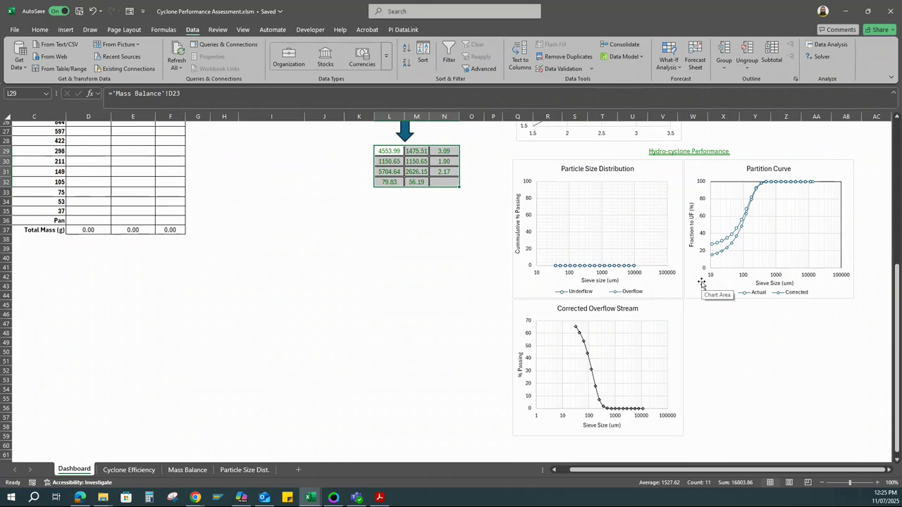
scroll(701, 283, "up", 2)
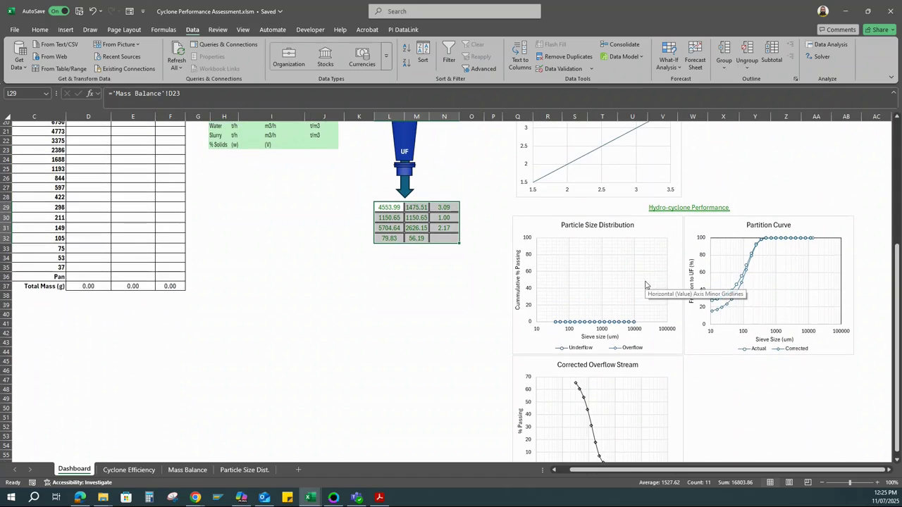
scroll(644, 284, "up", 1)
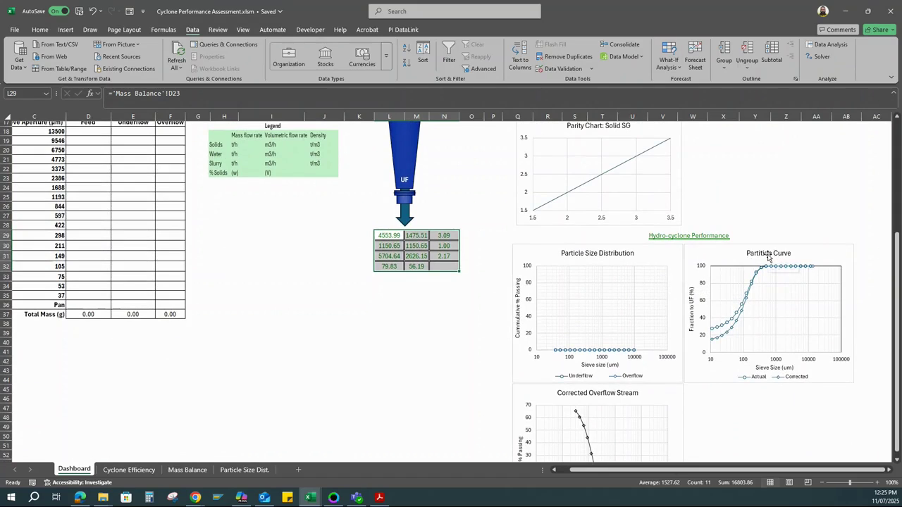
scroll(664, 445, "up", 6)
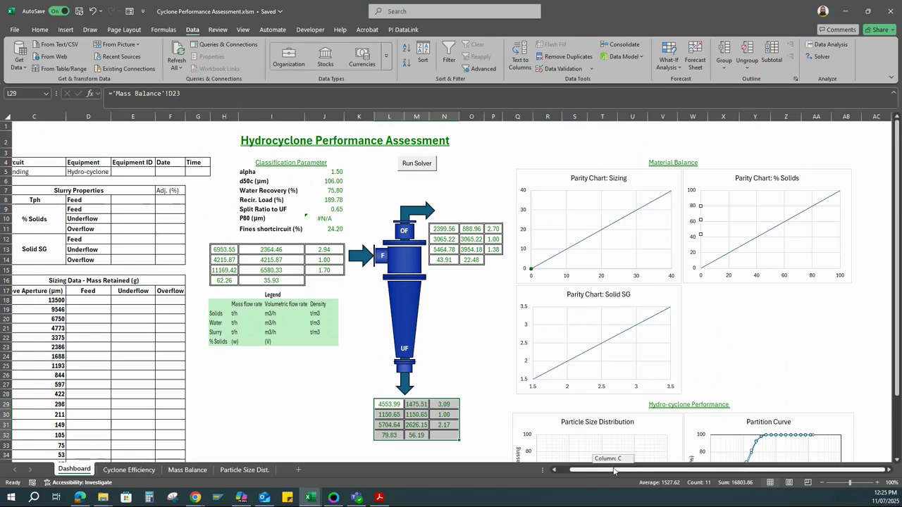
scroll(612, 451, "left", 2)
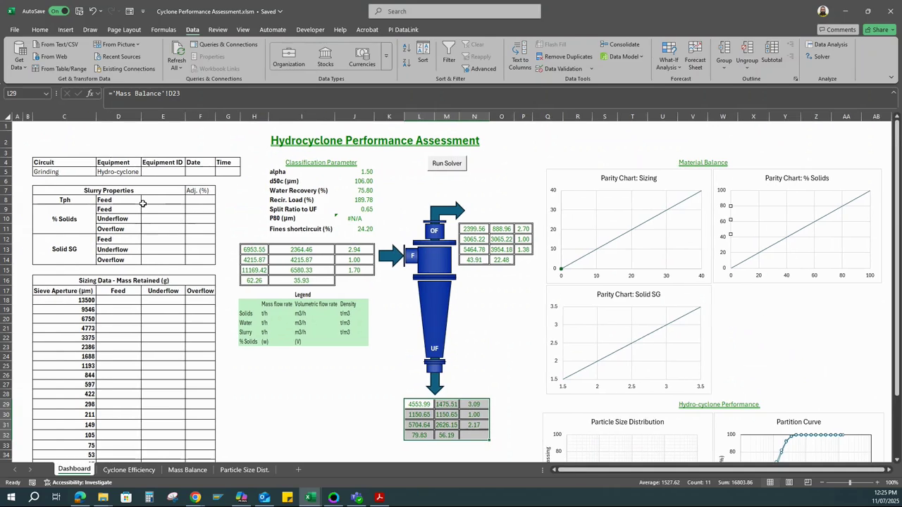
- Inspect the Dashboard's input cells for slurry properties and for the feed, underflow and overflow sizing data
left_click_drag(149, 200, 192, 268)
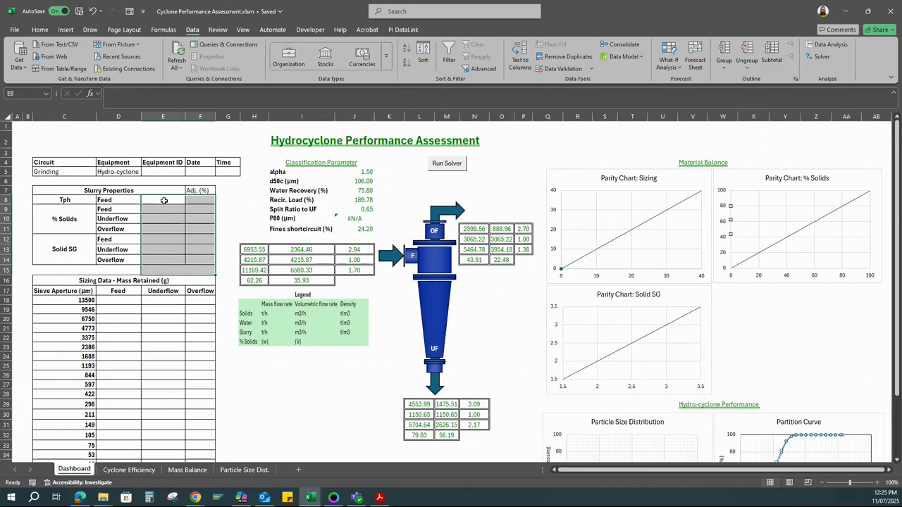
left_click_drag(164, 198, 169, 274)
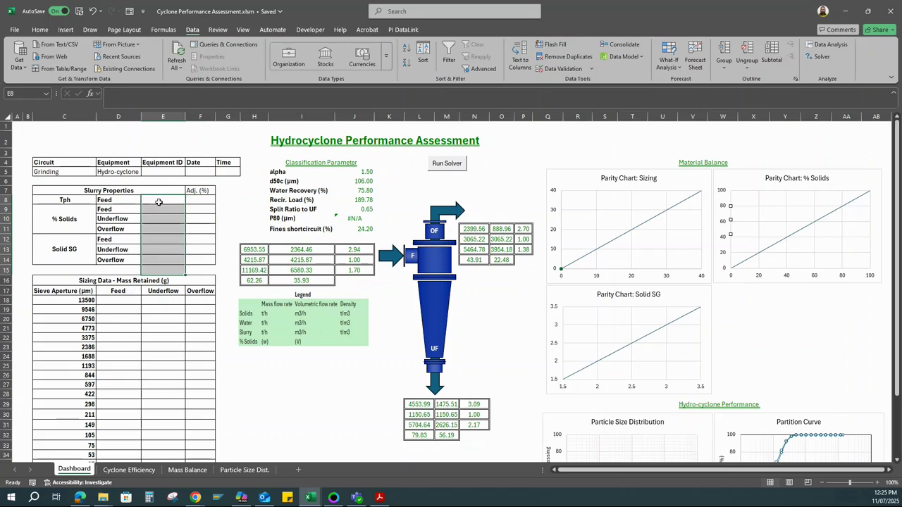
left_click_drag(157, 201, 160, 257)
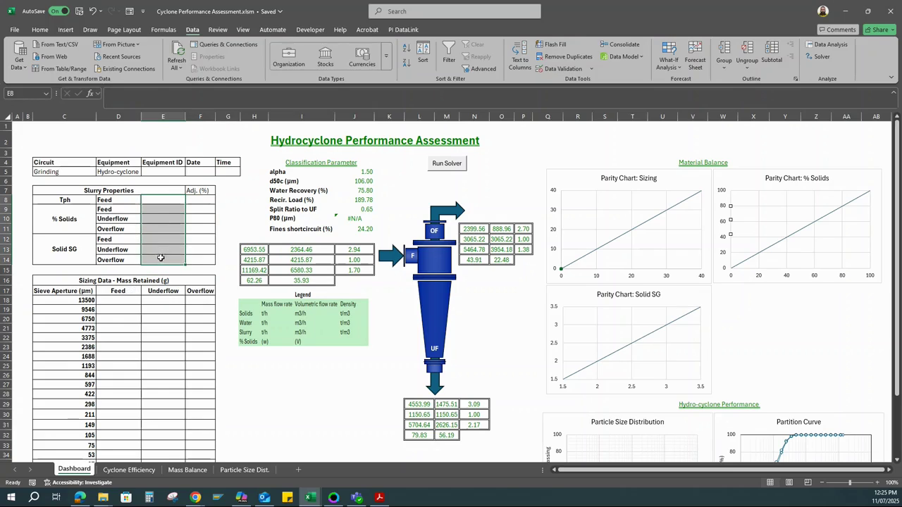
left_click_drag(115, 300, 199, 459)
scroll(189, 347, "down", 3)
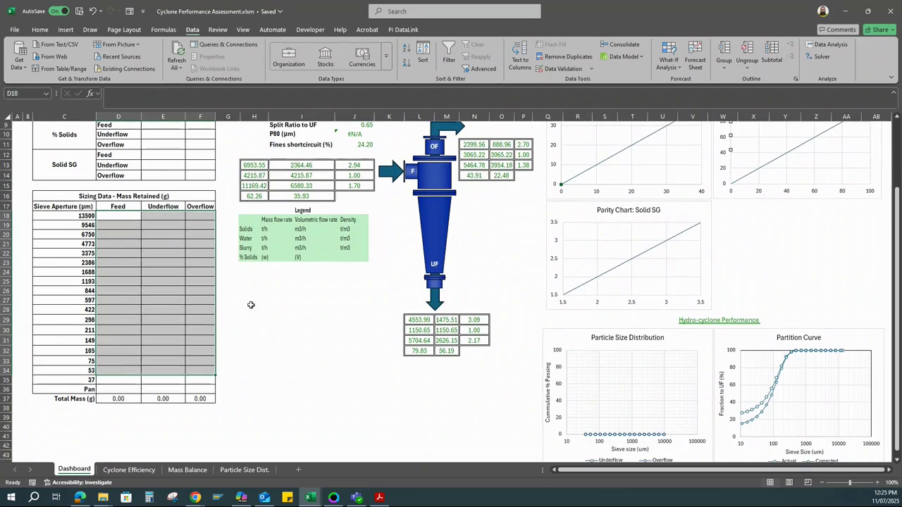
left_click(253, 300)
- Open the Cyclone Efficiency sheet and examine its mass retained, data reconstruction and data adjustment columns
left_click(118, 471)
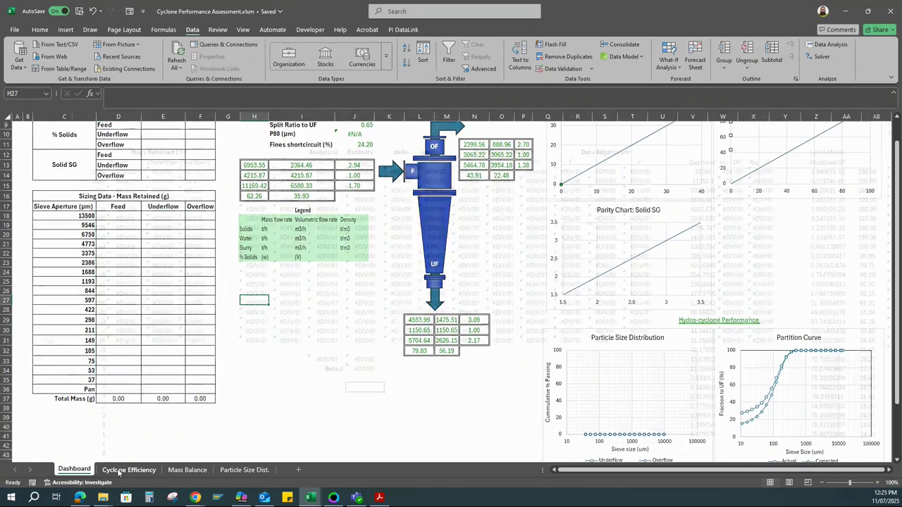
scroll(300, 240, "up", 1)
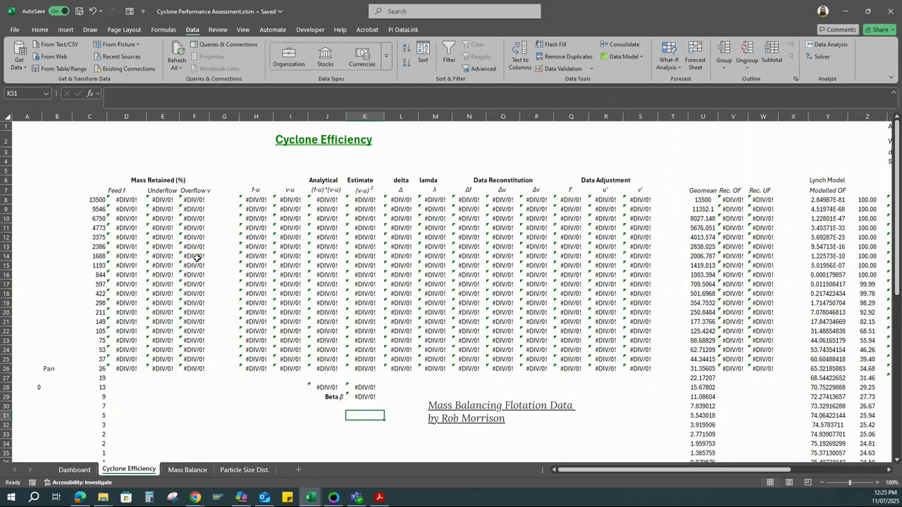
left_click(339, 161)
left_click(293, 158)
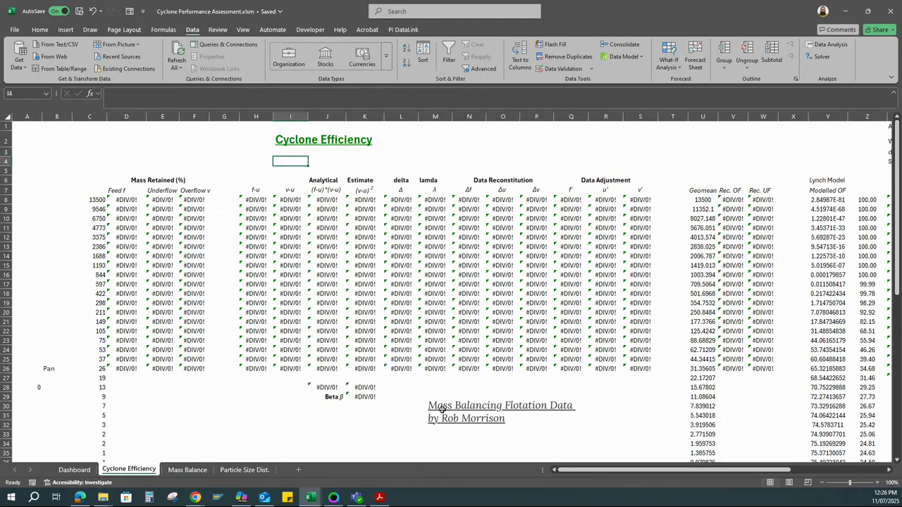
- Examine the Lynch Model columns and the alpha, water recovery, d50c and short-circuit parameters on the Cyclone Efficiency sheet
left_click_drag(578, 472, 577, 472)
left_click_drag(568, 472, 696, 474)
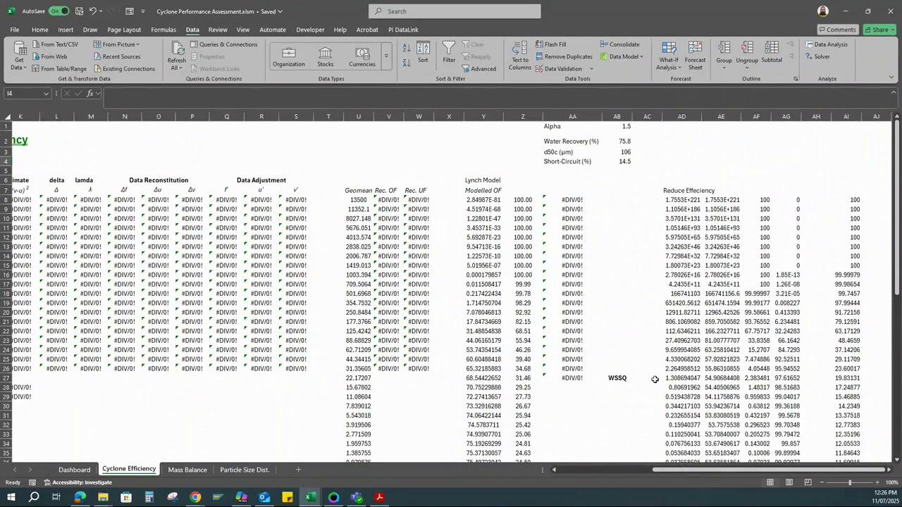
left_click(474, 175)
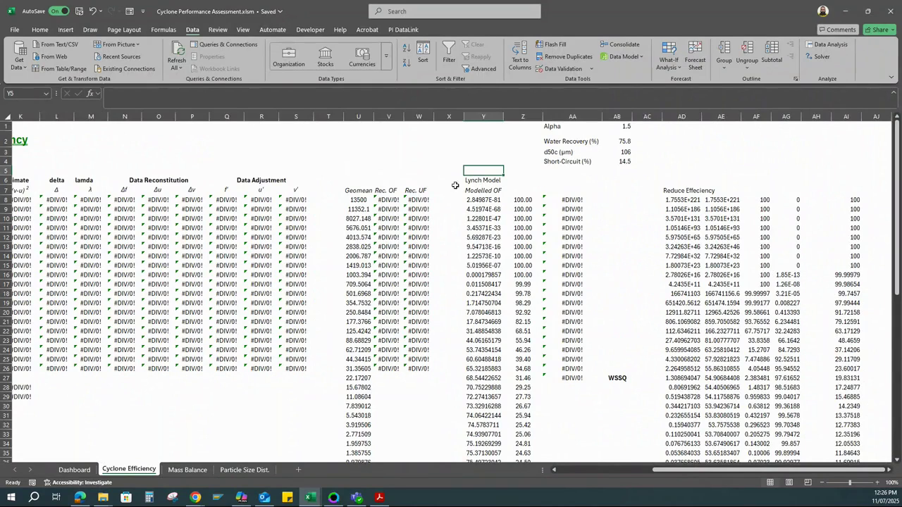
left_click(639, 128)
key("Down")
key("Down")
key("Down")
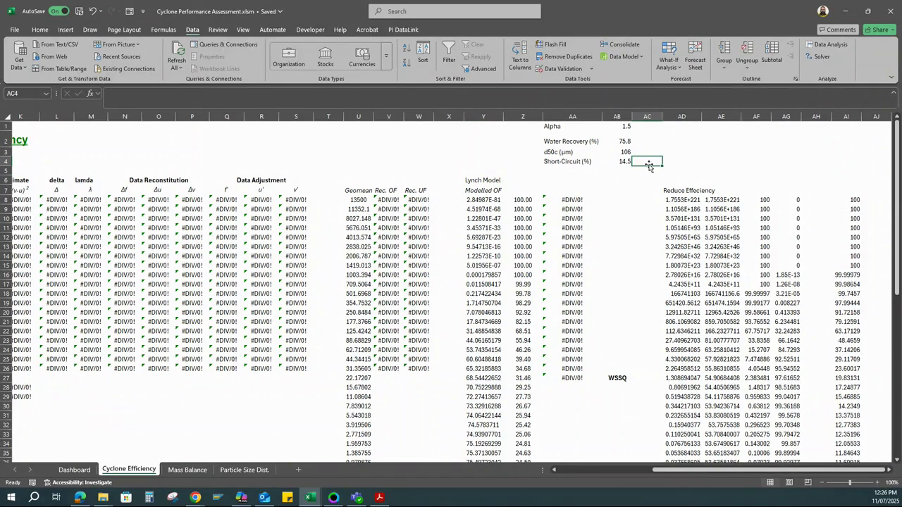
- Inspect the reduced efficiency columns alongside the short-circuit parameter on the Cyclone Efficiency sheet
left_click(676, 192)
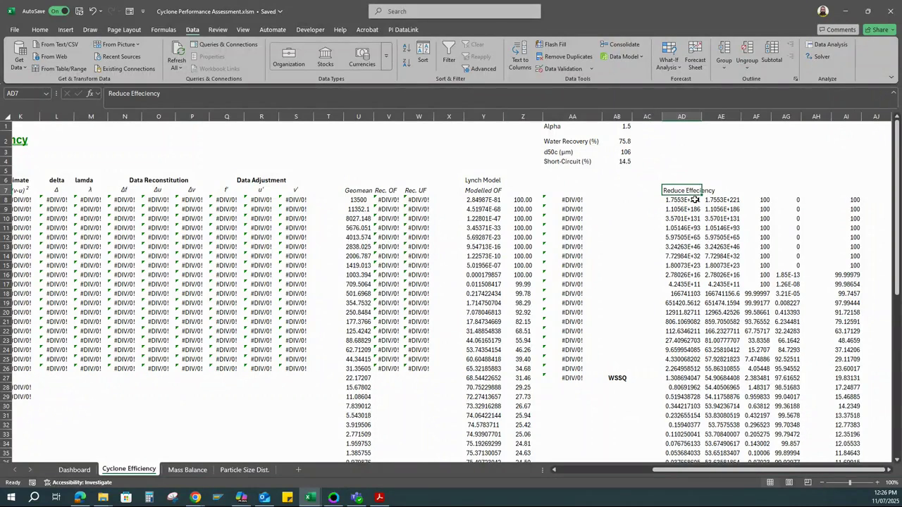
left_click(679, 180)
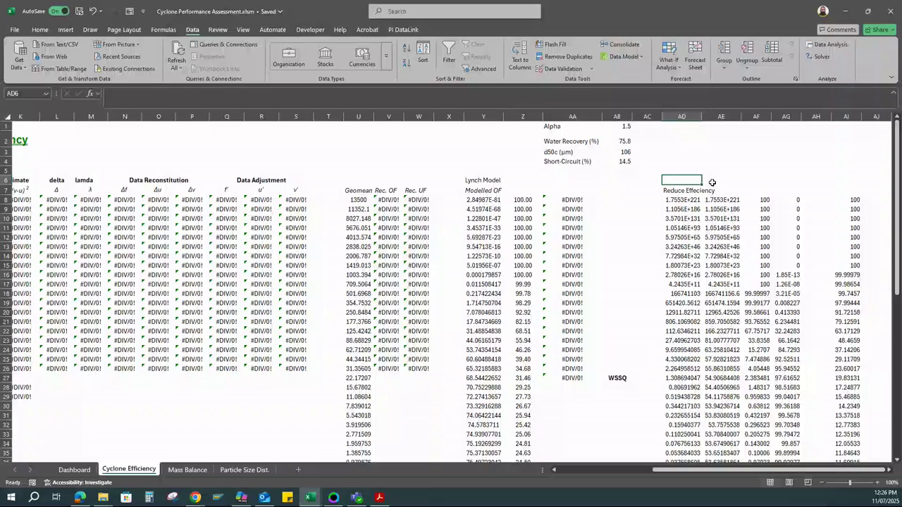
left_click(645, 163)
left_click(696, 183)
- Open the Mass Balance sheet and examine the cyclone node table's Feed, Underflow and Overflow stream headings
left_click(188, 469)
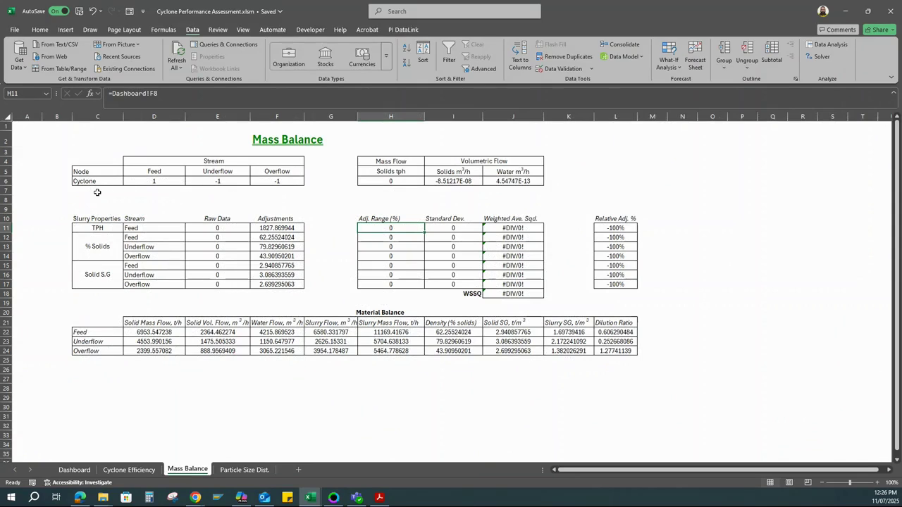
left_click(125, 197)
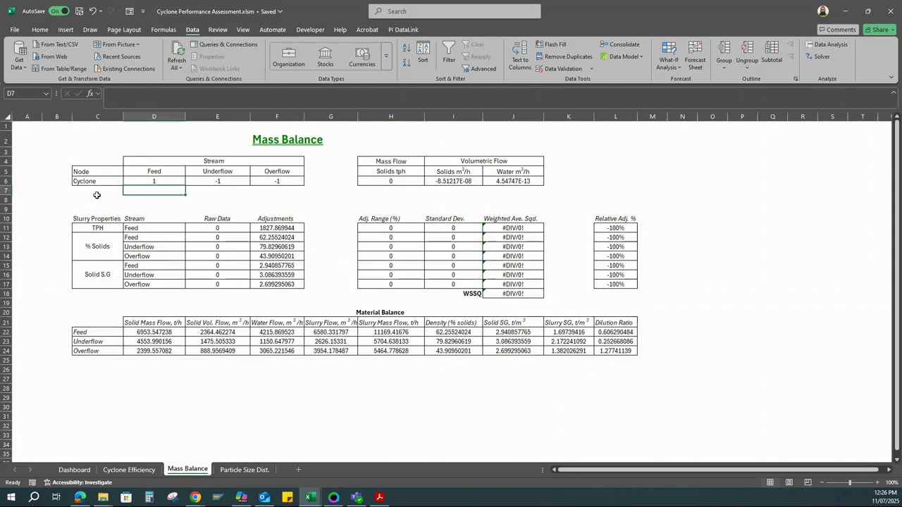
left_click(97, 197)
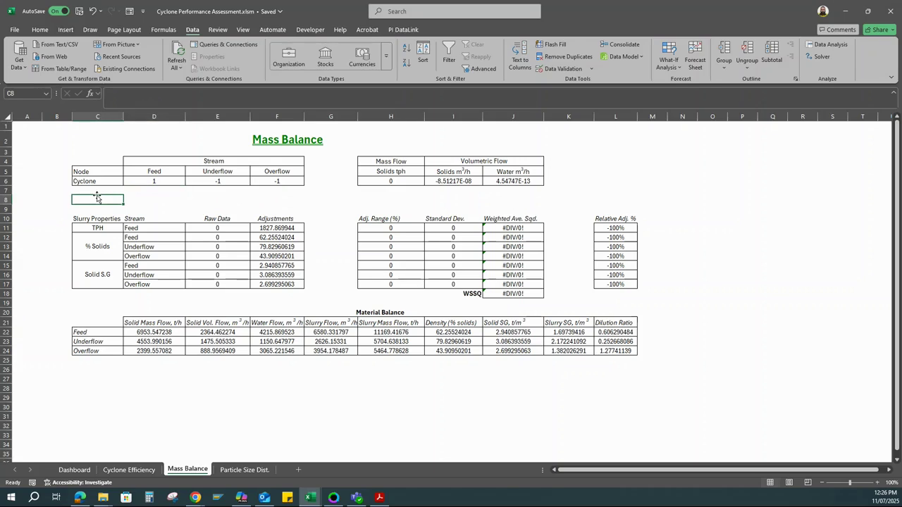
left_click(150, 174)
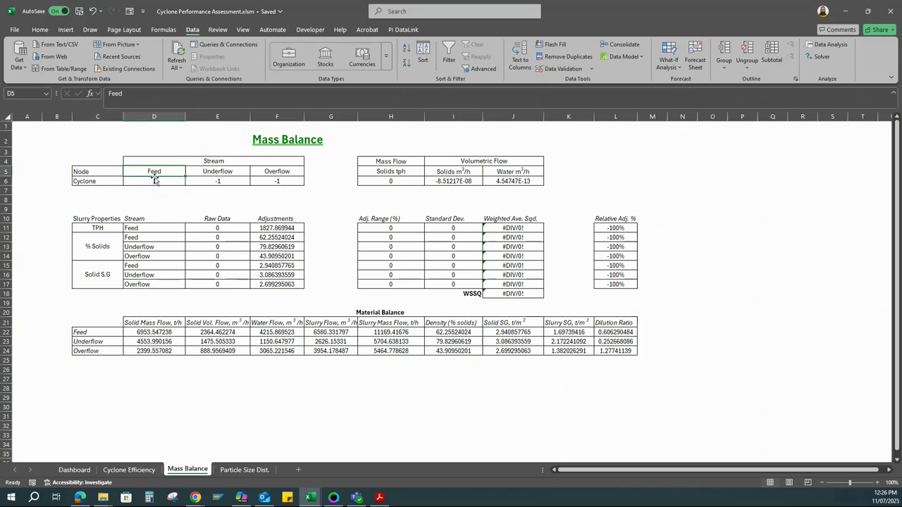
left_click(224, 171)
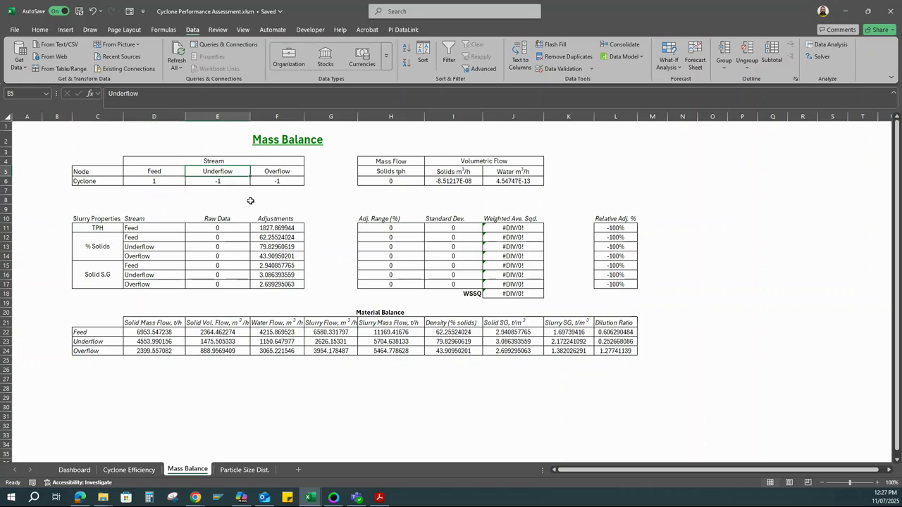
left_click(273, 172)
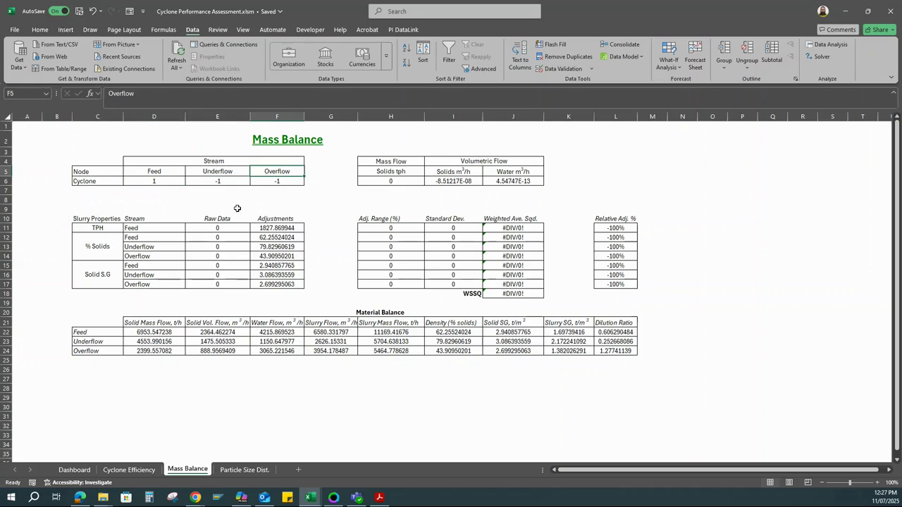
- Inspect the cyclone node's flow-direction coefficients for the feed, underflow and overflow streams
left_click(147, 191)
left_click(155, 182)
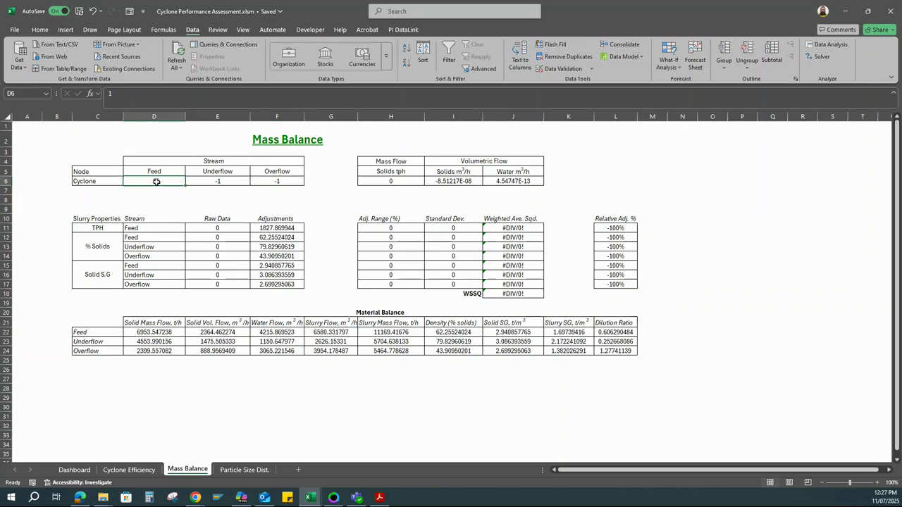
left_click(209, 191)
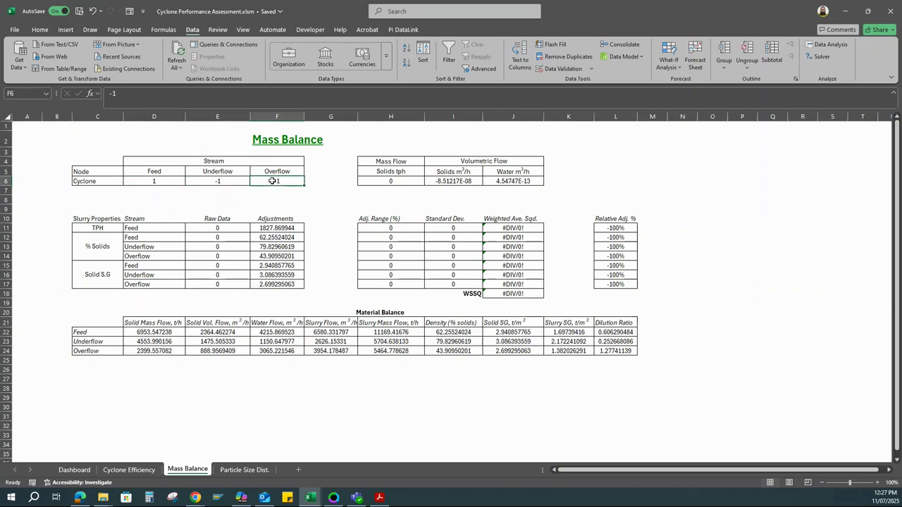
left_click(161, 190)
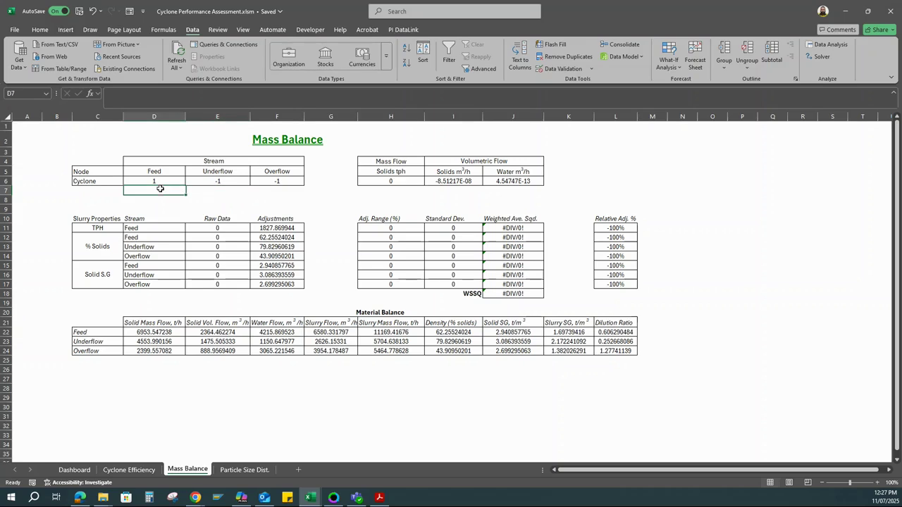
left_click(257, 191)
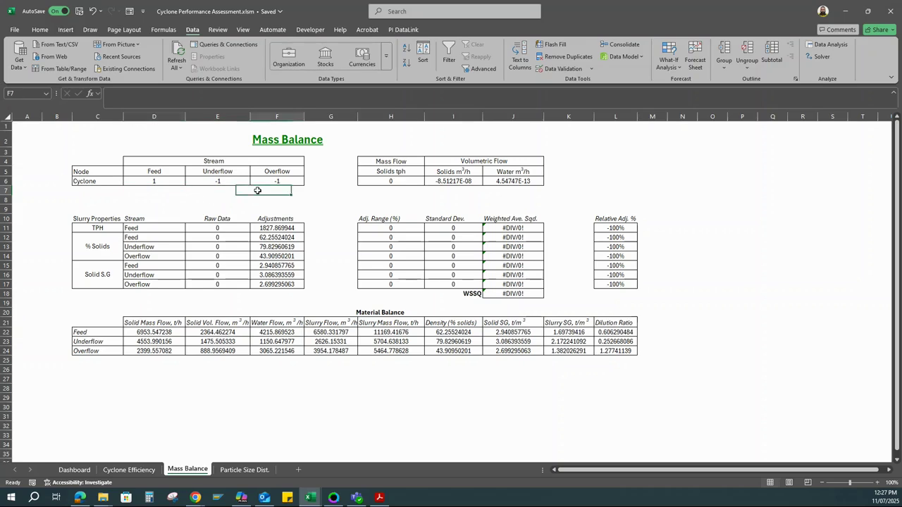
- Inspect the MMULT formulas behind the cyclone node's solids mass flow, solids volumetric flow and water volumetric flow
left_click(407, 180)
left_click(353, 91)
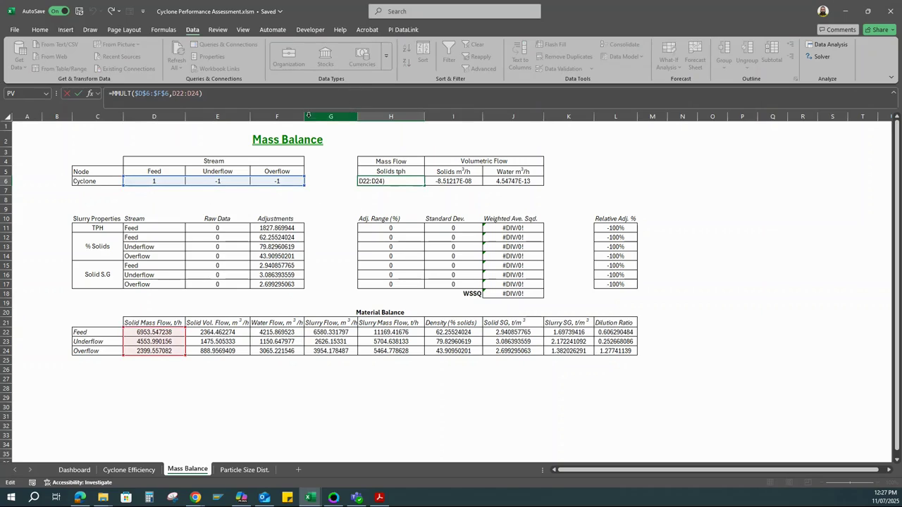
left_click(453, 181)
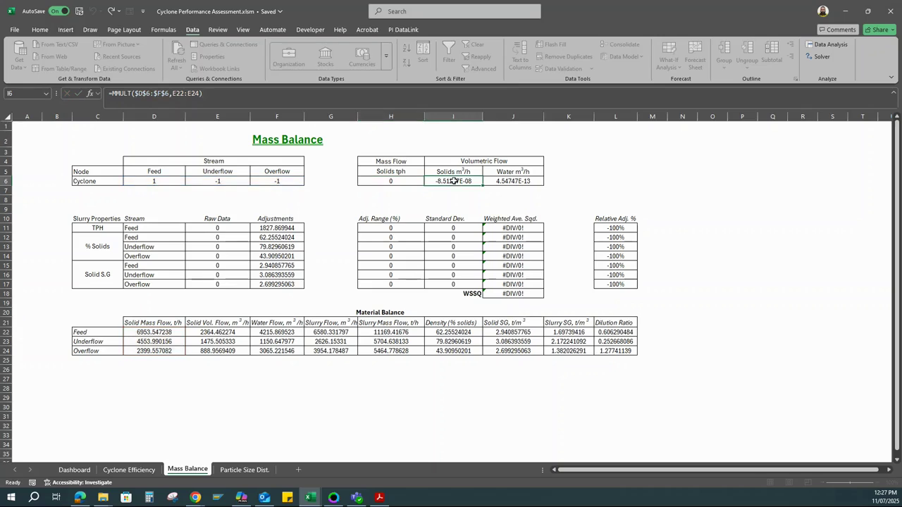
left_click(377, 93)
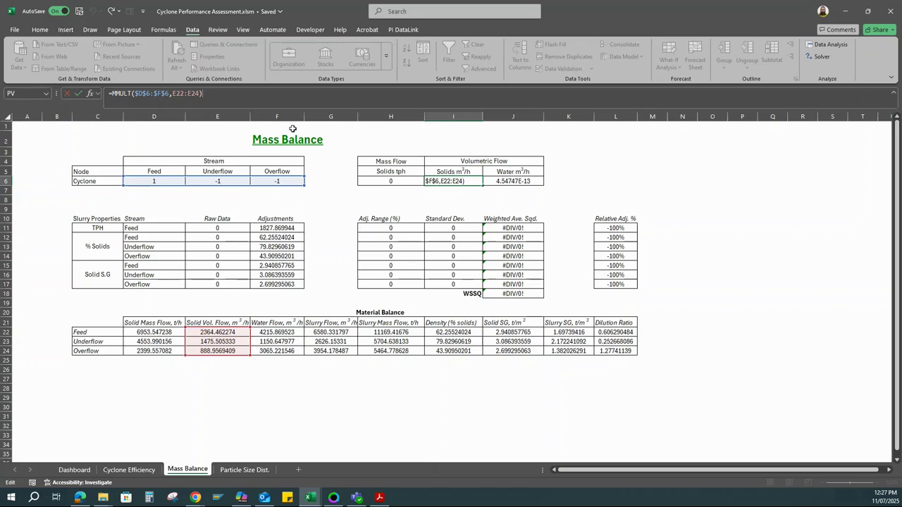
double_click(511, 181)
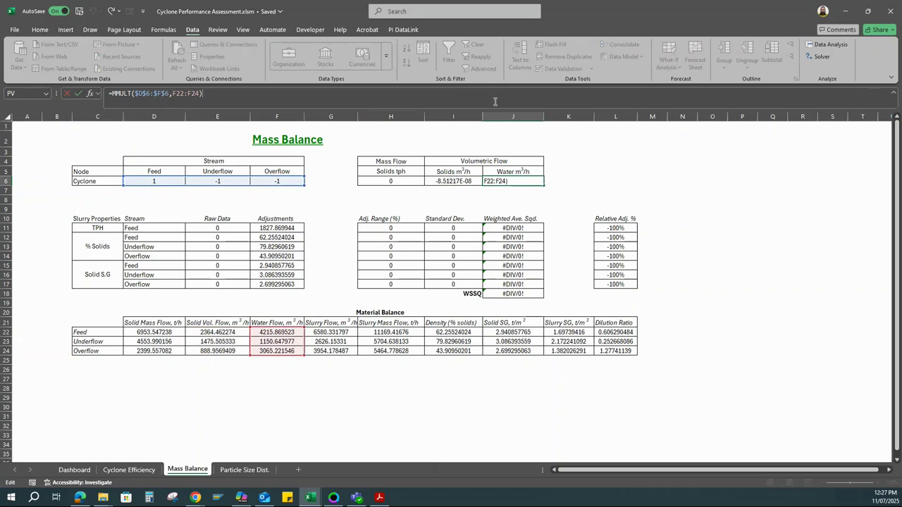
key("ctrl+Return")
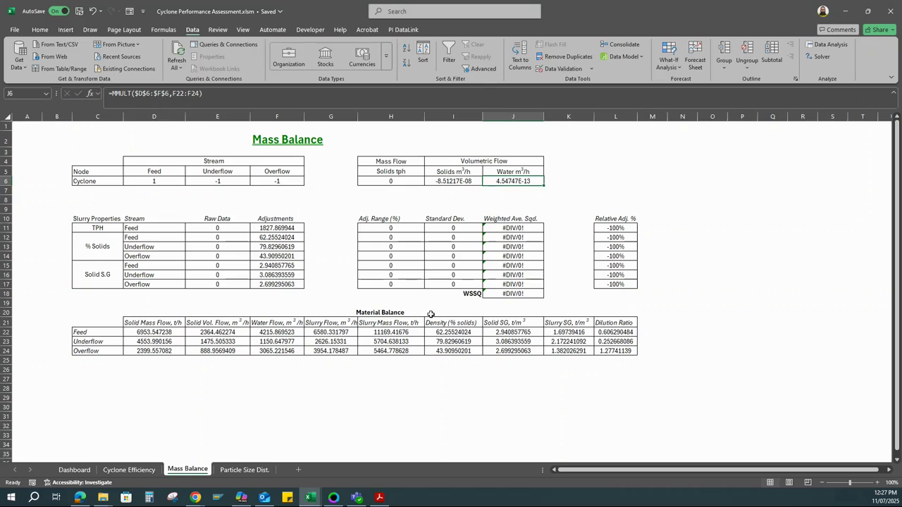
- Open the Particle Size Dist. sheet and inspect the P80 formulas for the feed, underflow and overflow
left_click(257, 474)
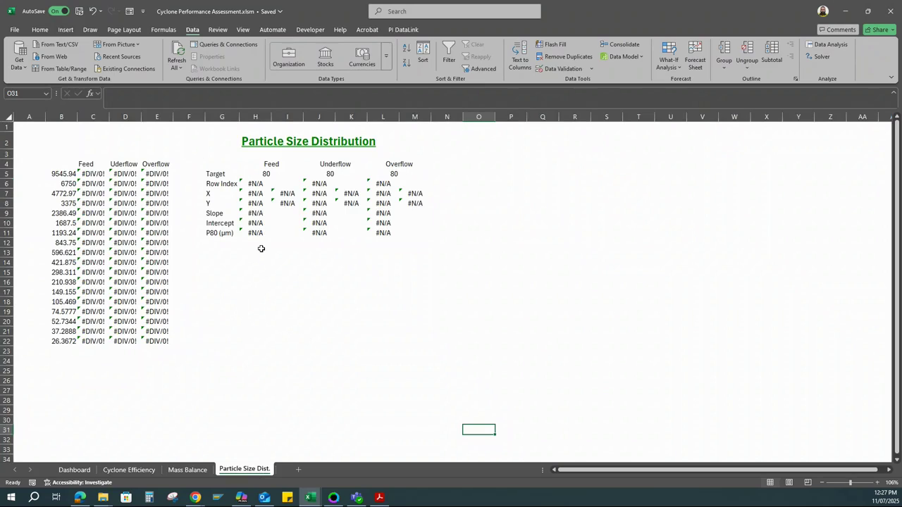
left_click(285, 233)
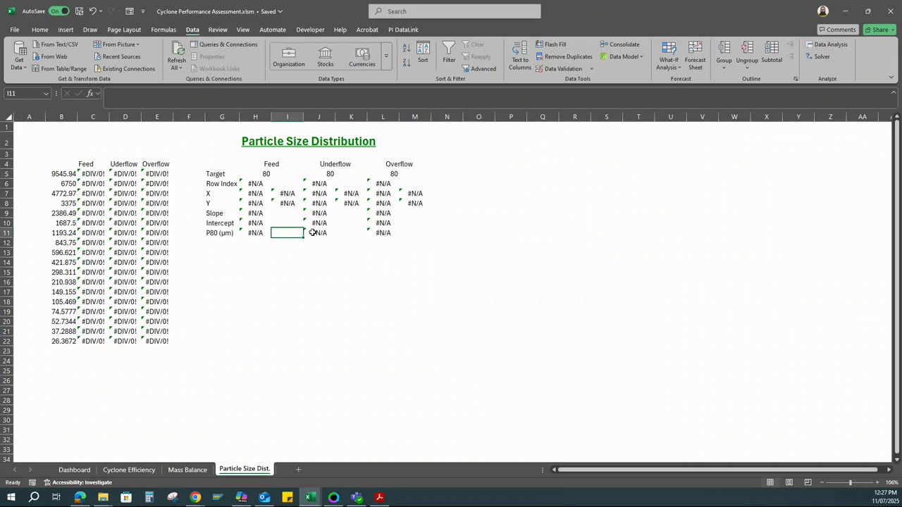
left_click(258, 233)
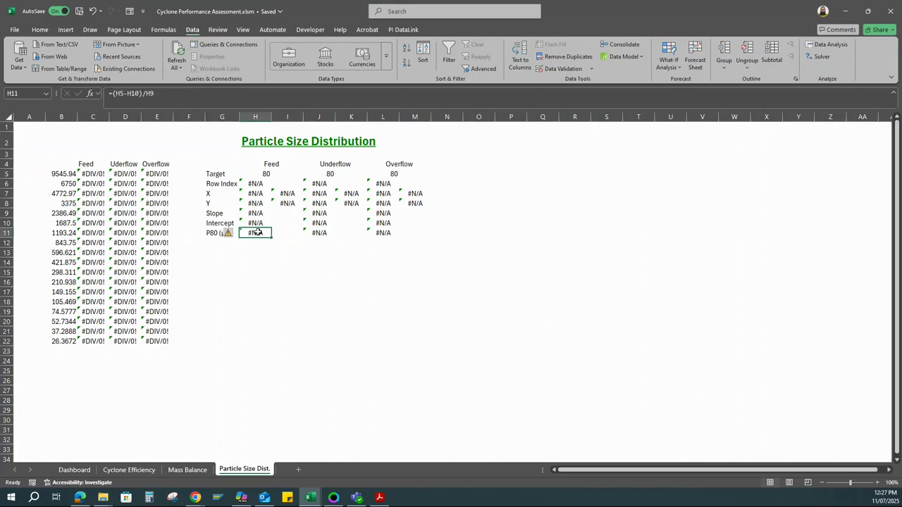
left_click(255, 94)
double_click(320, 233)
key("Escape")
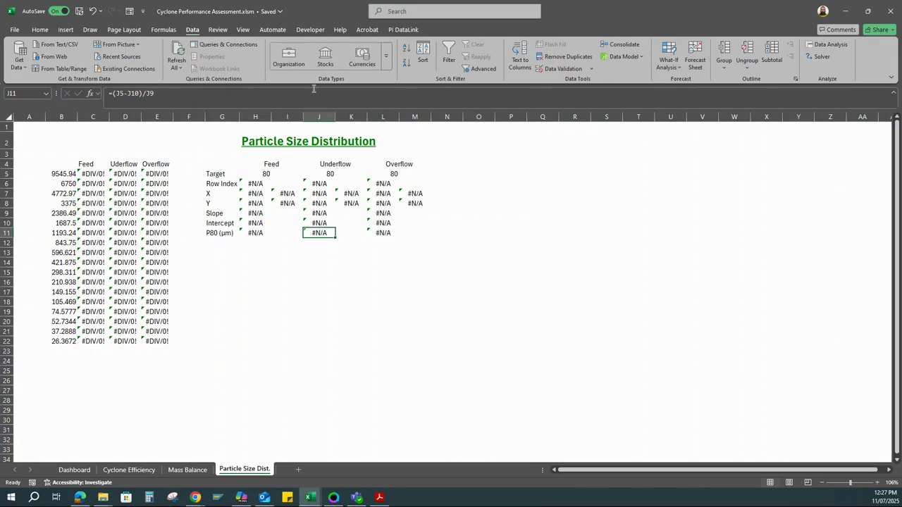
left_click(310, 93)
left_click(386, 233)
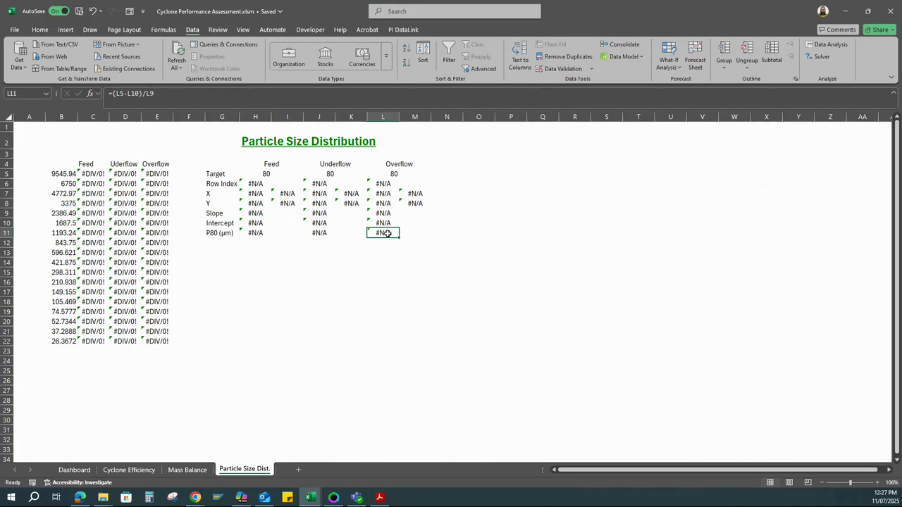
left_click(344, 93)
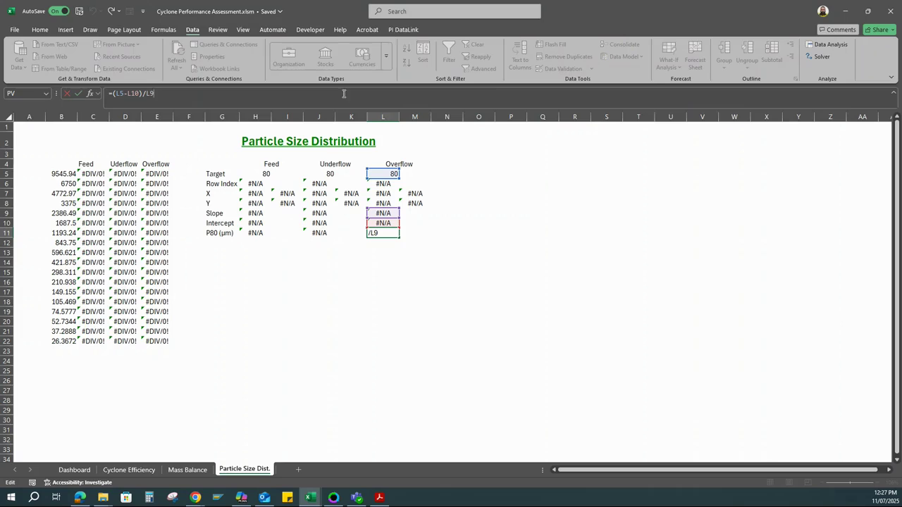
left_click(386, 273)
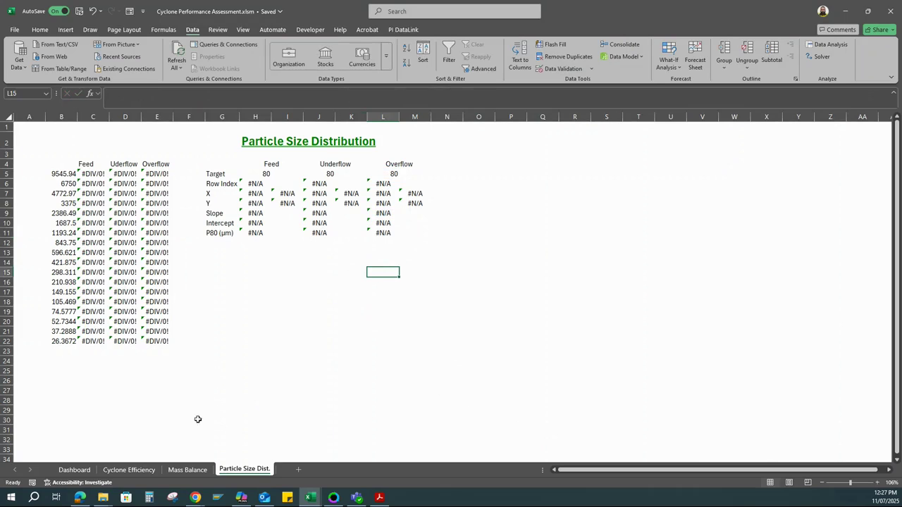
- Return to the Dashboard sheet with its slurry properties and sizing data tables in view
left_click(193, 470)
left_click(135, 467)
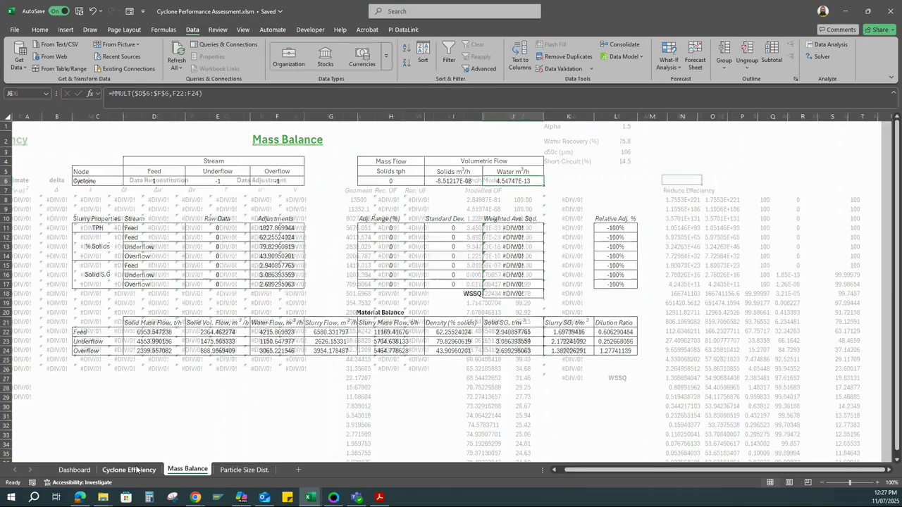
left_click(73, 470)
scroll(467, 356, "up", 3)
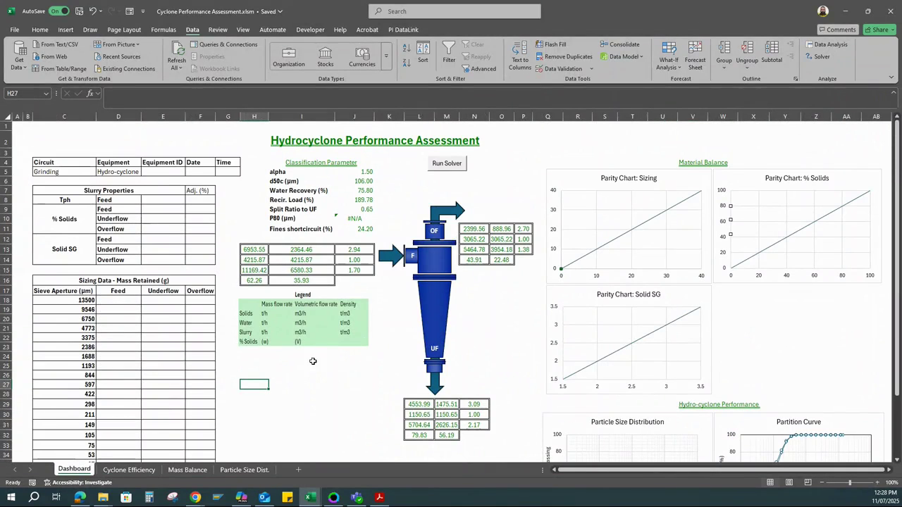
left_click(312, 365)
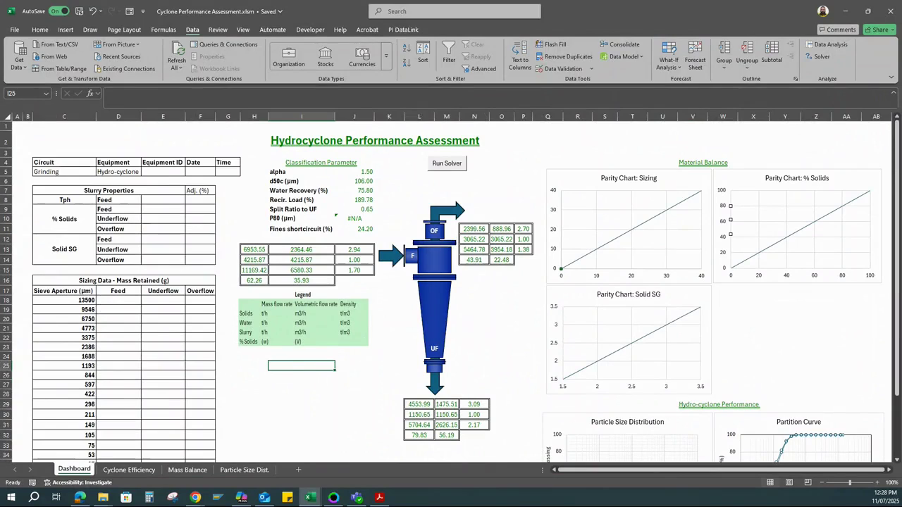
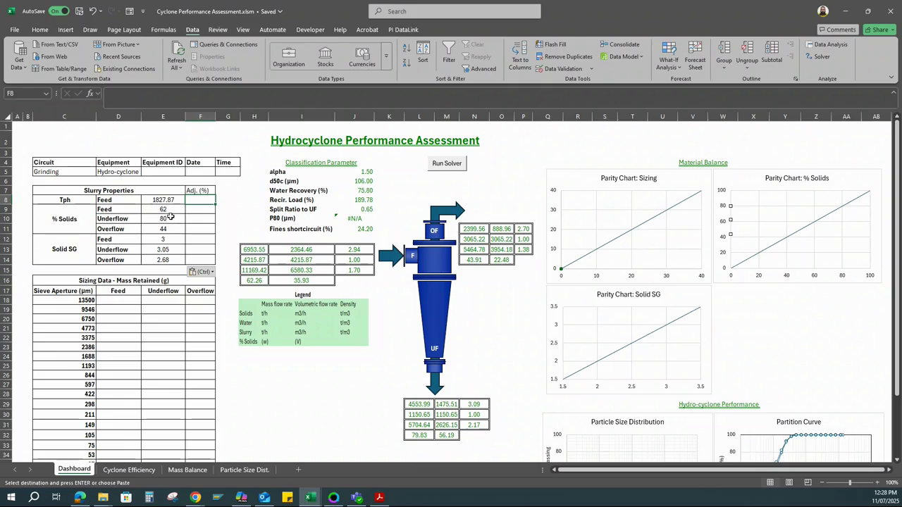
- Enter slurry adjustment percentages of 0.1 for the feed Tph and 5 for the feed, underflow and overflow % solids
left_click(169, 200)
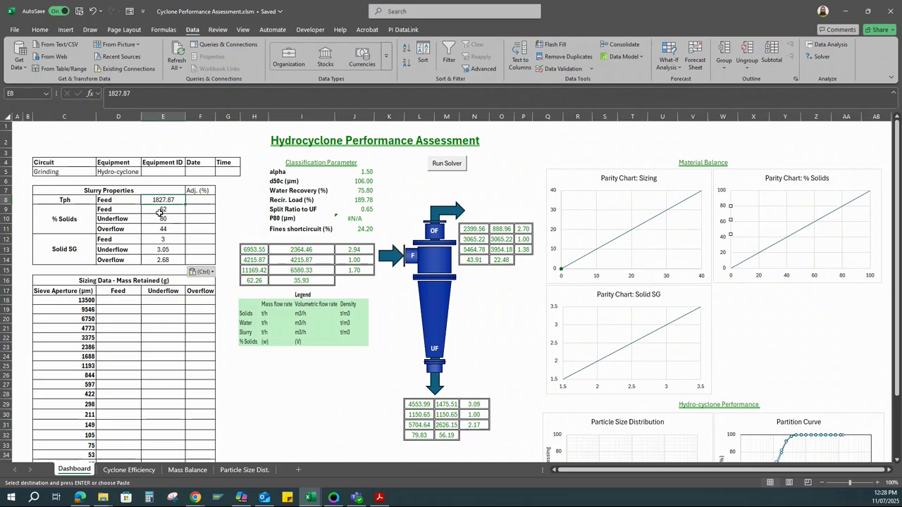
key("Right")
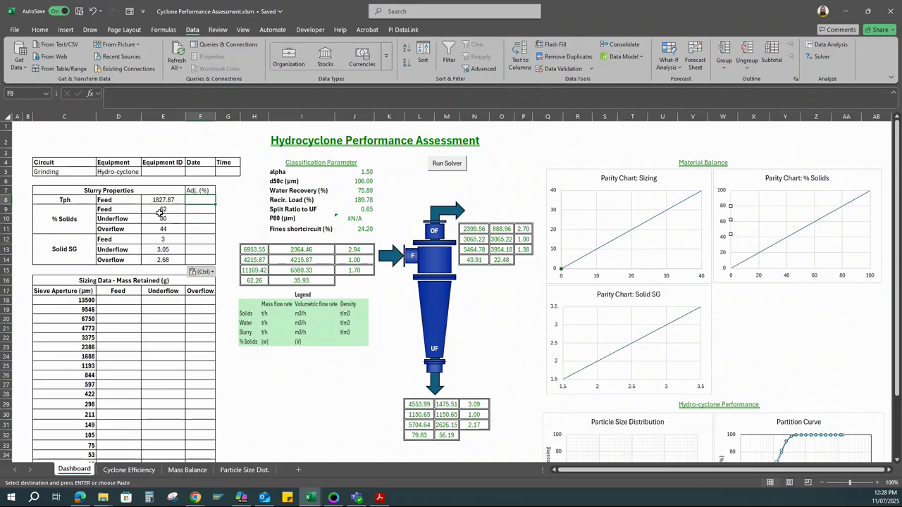
type("0.1")
key("Return")
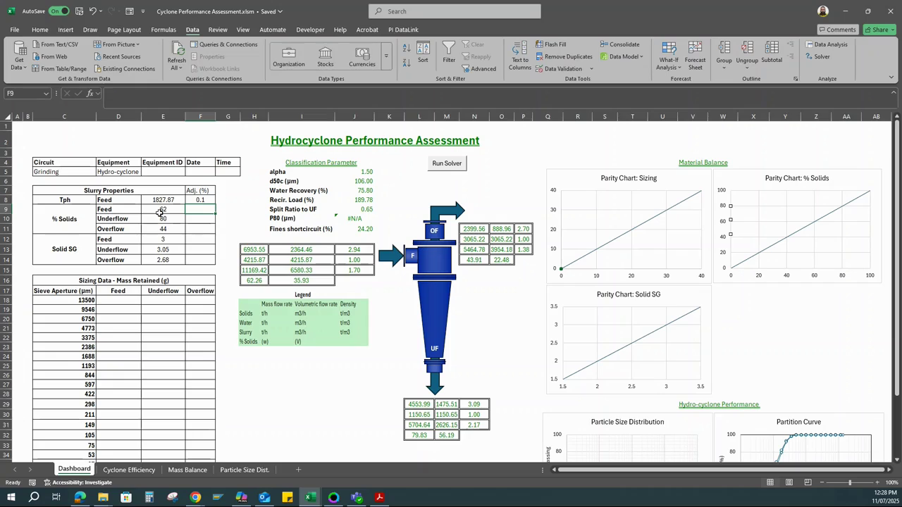
type("5")
key("Return")
type("5")
key("Return")
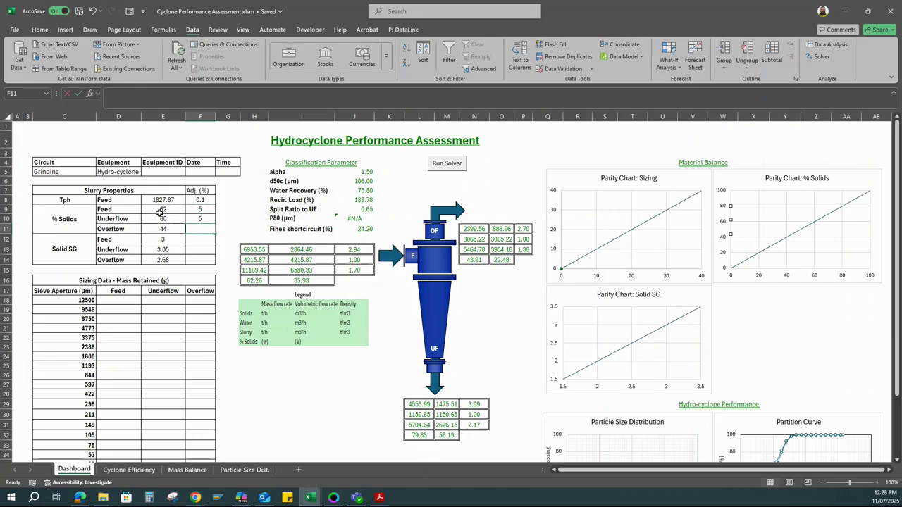
type("5")
key("Return")
- Set the adjustment percentage to 5 for the feed, underflow and overflow solid SG
type("5")
key("Return")
type("5")
key("Return")
type("5")
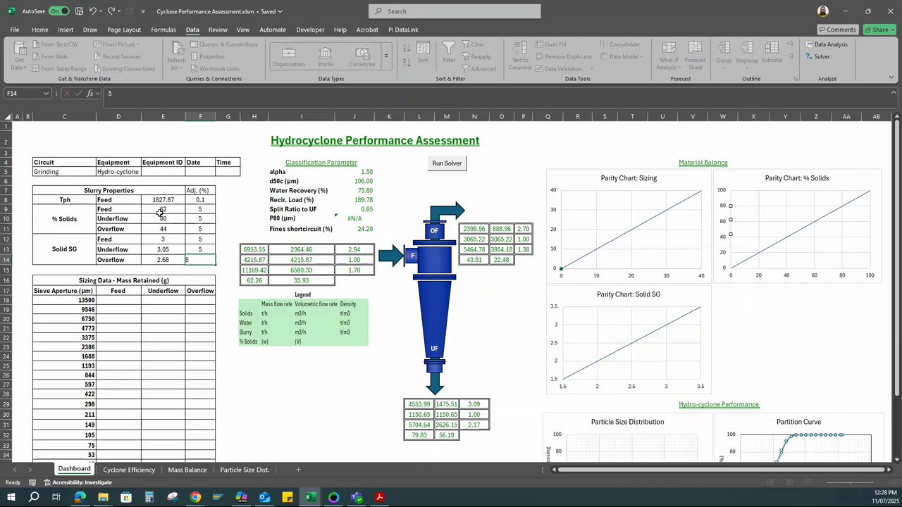
key("Return")
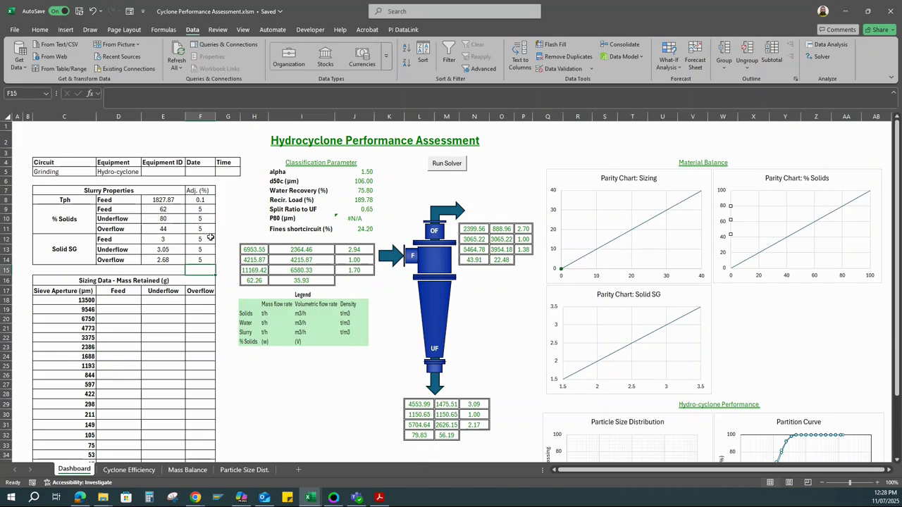
- Check the slurry property values and the adjustment percentages for each stream's % solids and solid SG
left_click_drag(173, 201, 166, 260)
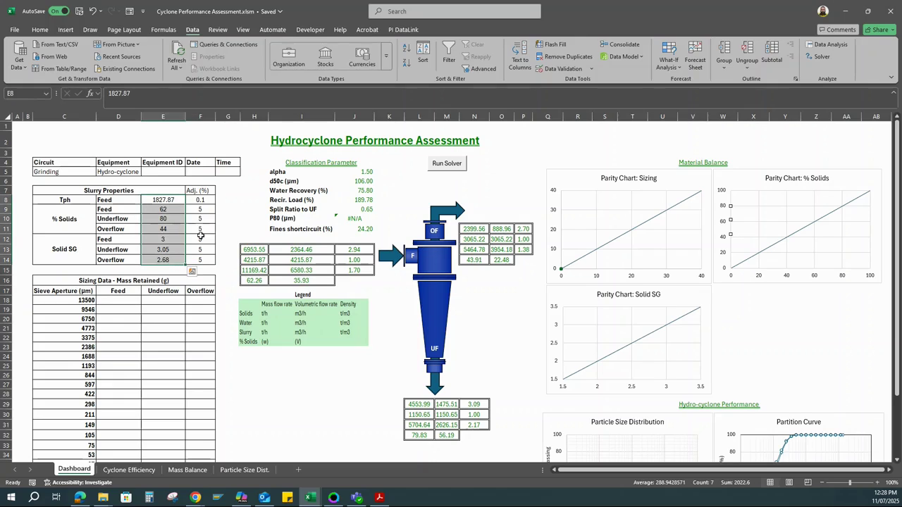
left_click(203, 209)
left_click(202, 218)
left_click(201, 229)
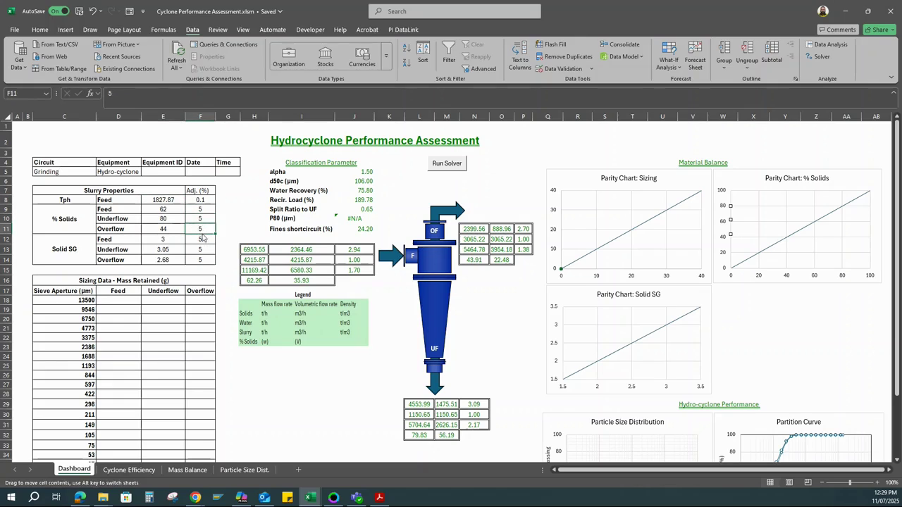
left_click(201, 239)
left_click(201, 250)
left_click(201, 260)
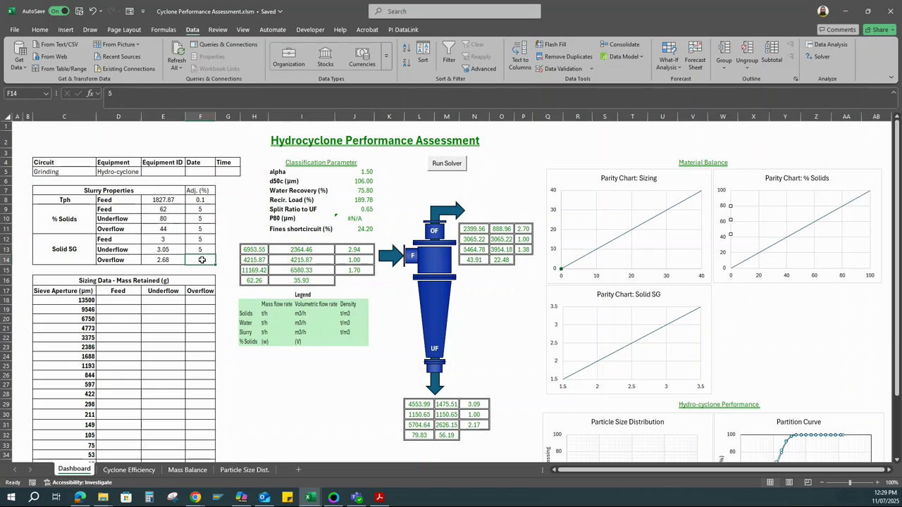
- Compare the feed Tph value with its adjustment percentage in the Slurry Properties table
left_click(168, 200)
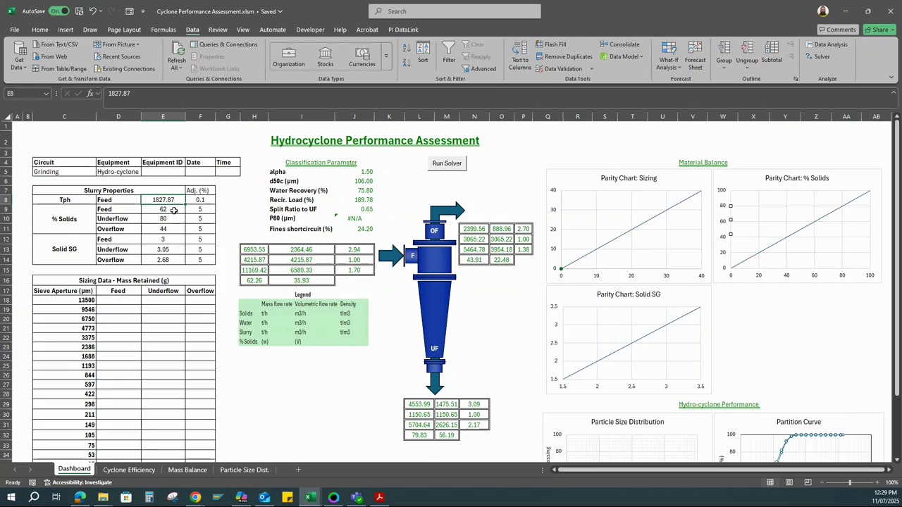
left_click(201, 203)
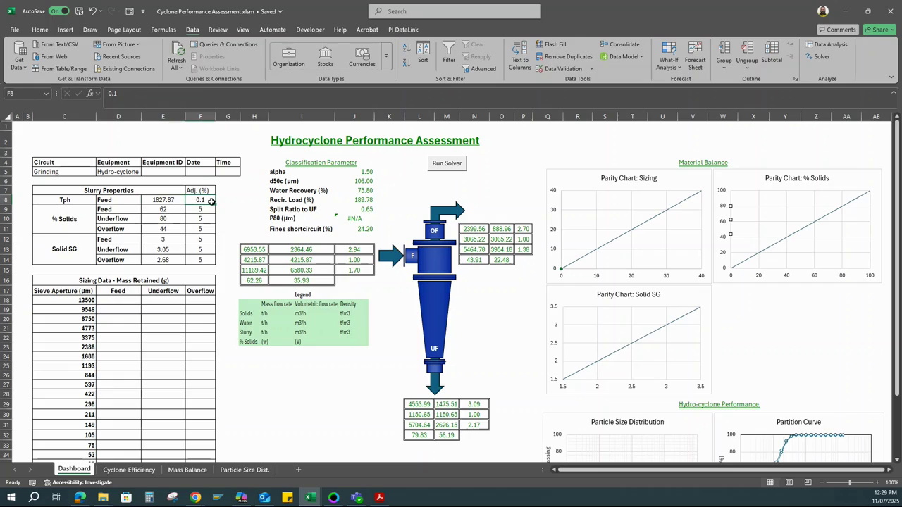
left_click(167, 200)
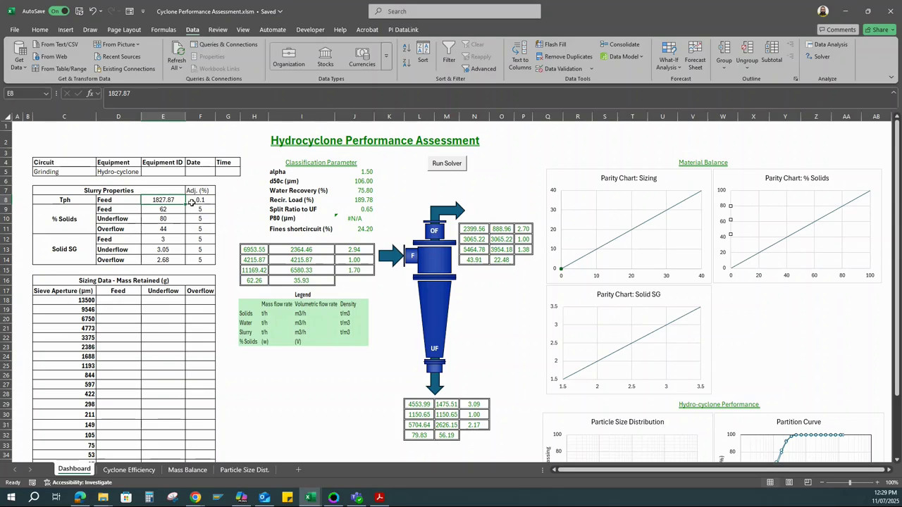
left_click(190, 202)
left_click(182, 202)
left_click(197, 204)
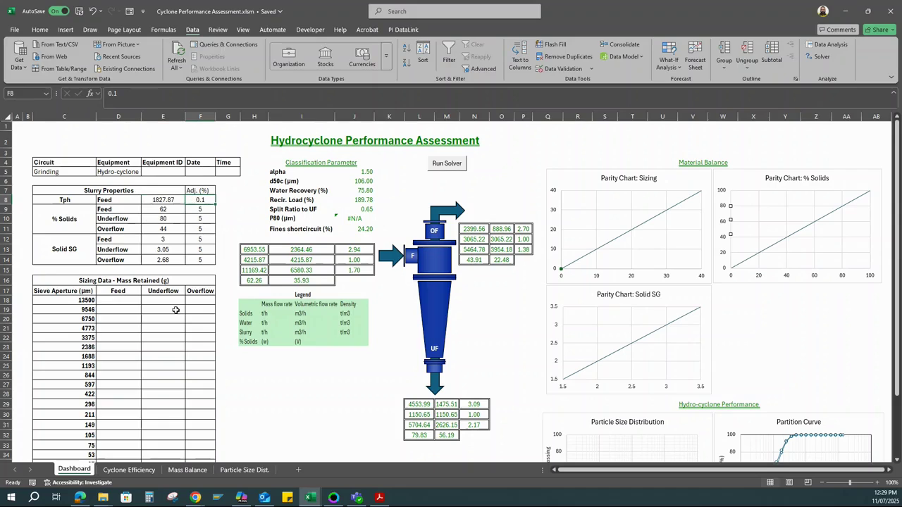
- Paste the copied sizing data as values into the Mass Retained table's Feed, Underflow and Overflow columns, starting at the 13500 µm row
scroll(175, 310, "down", 1)
scroll(175, 309, "up", 1)
scroll(192, 318, "down", 1)
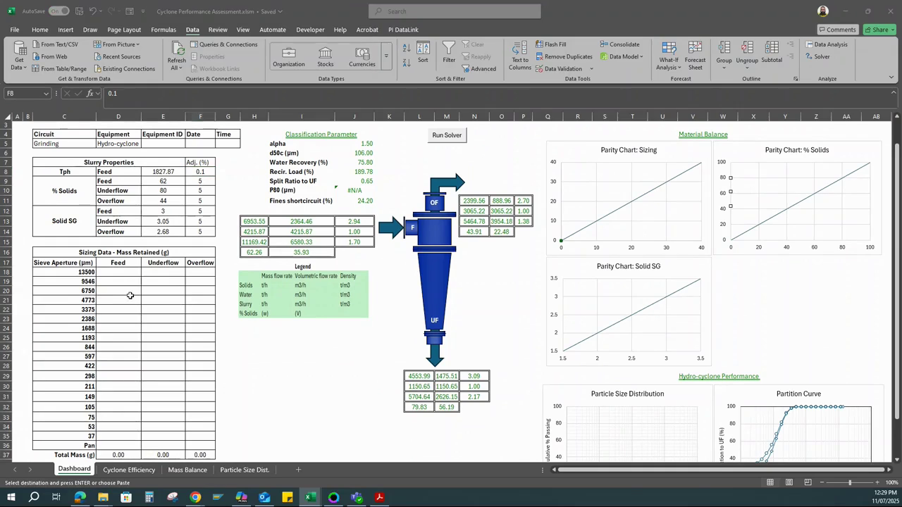
left_click(112, 273)
key("ctrl+c")
right_click(111, 273)
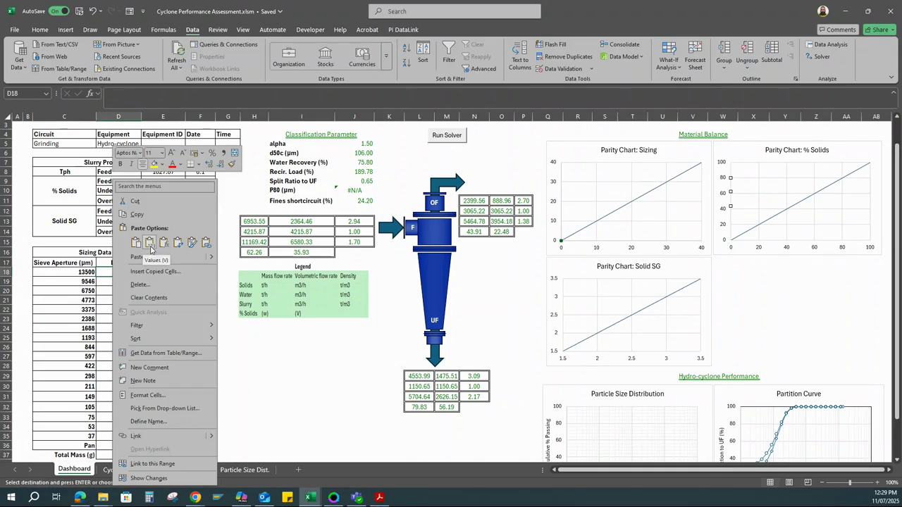
left_click(149, 243)
scroll(238, 316, "down", 1)
scroll(240, 268, "up", 2)
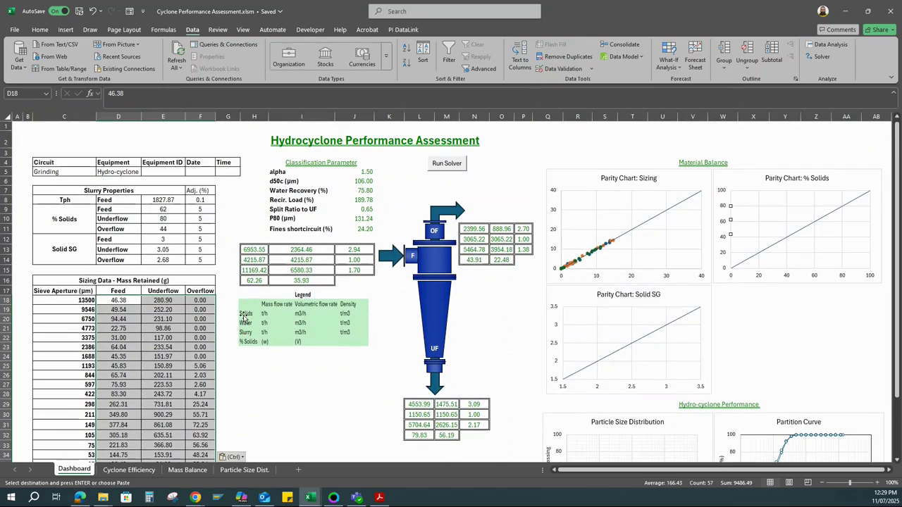
left_click(236, 348)
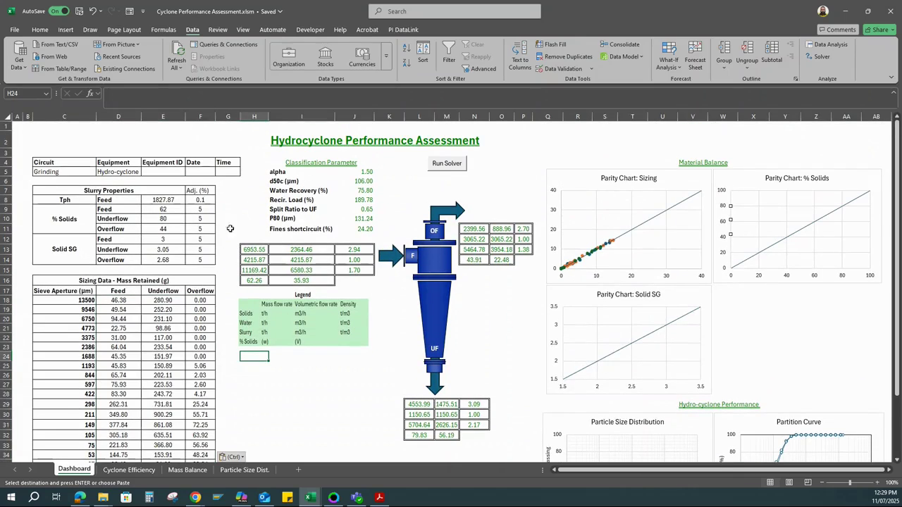
left_click(233, 210)
- Review the completed sizing table down to the total mass row and open the Cyclone Efficiency sheet
scroll(266, 322, "down", 1)
scroll(266, 323, "down", 1)
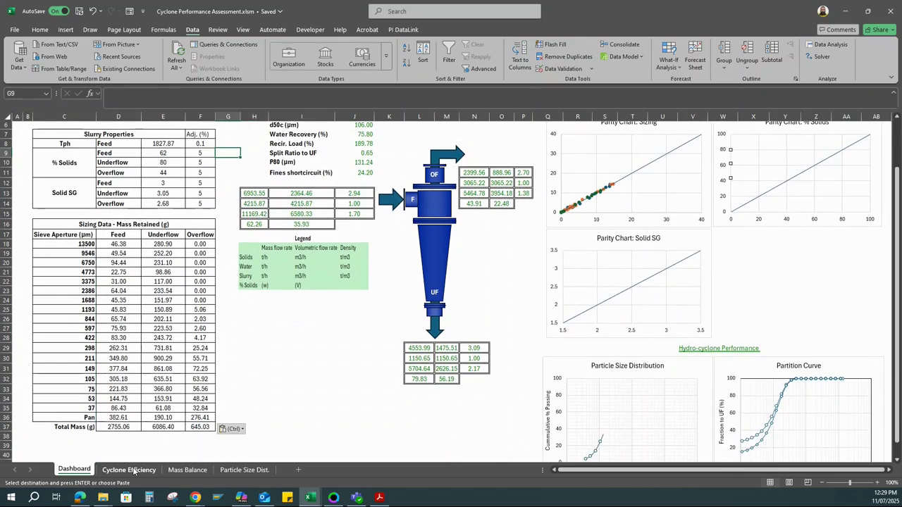
left_click(130, 470)
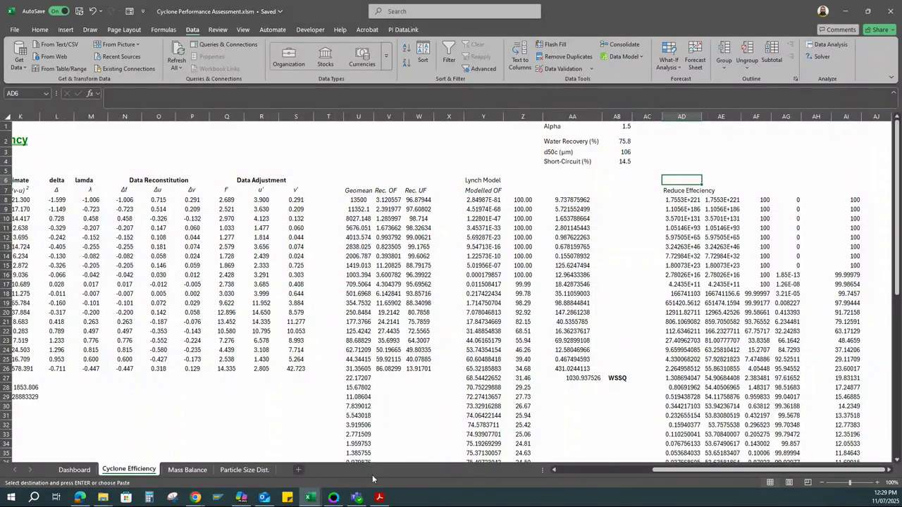
- Examine the Cyclone Efficiency sheet's mass retained and analytical estimate columns and the Beta β formula in K29
left_click(585, 470)
left_click(442, 406)
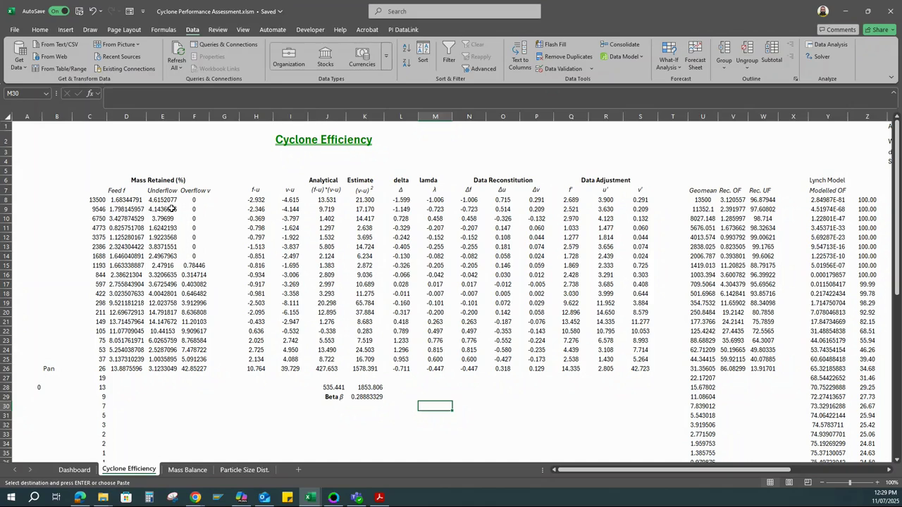
left_click(535, 387)
left_click(380, 398)
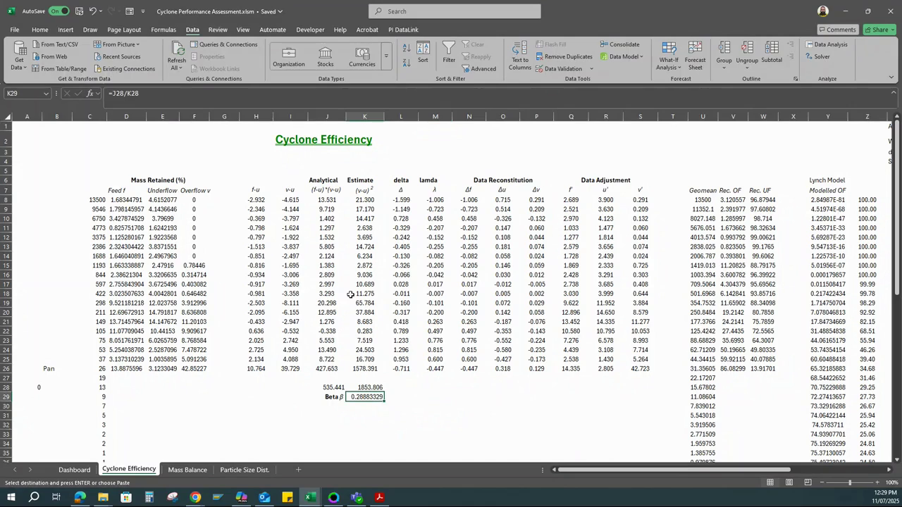
left_click(308, 94)
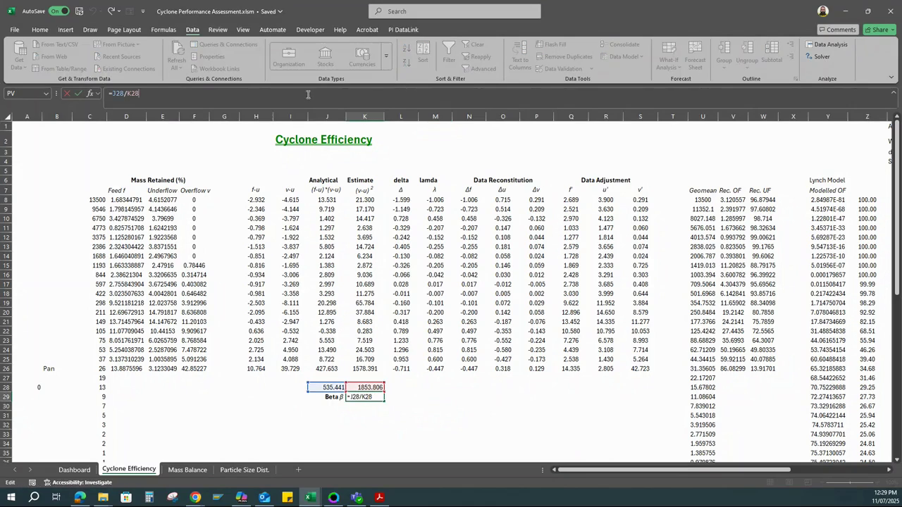
left_click(407, 398)
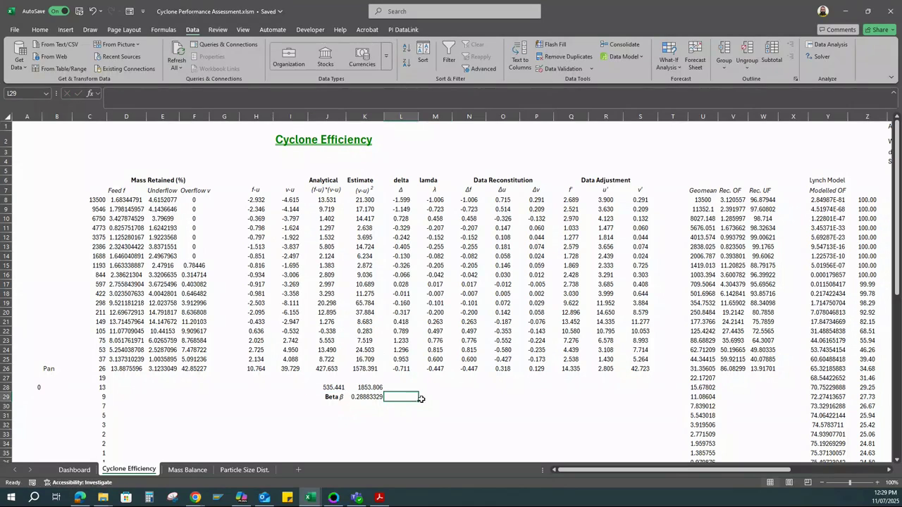
left_click(371, 397)
left_click(308, 94)
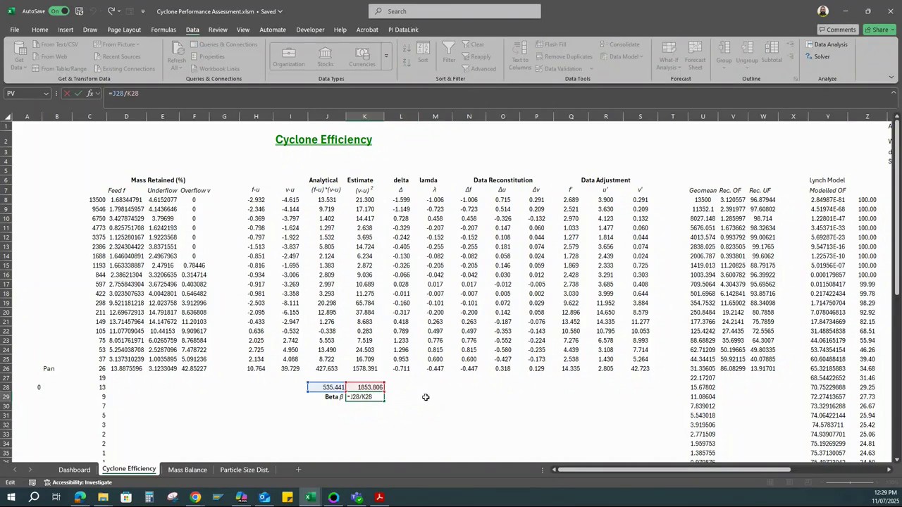
left_click(425, 402)
left_click(374, 399)
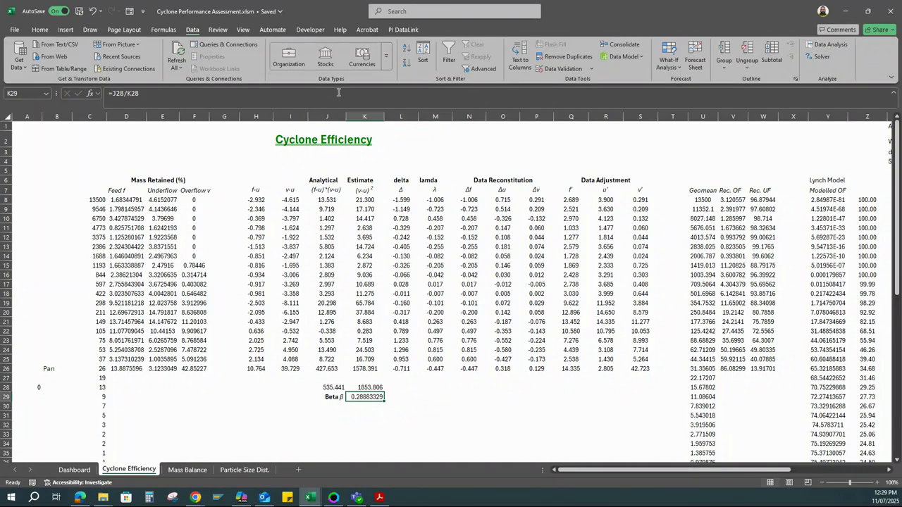
- Review the Beta β inputs and the f', u' and v' columns under Data Adjustment across to the Lynch Model section
left_click_drag(327, 388, 366, 396)
left_click(430, 387)
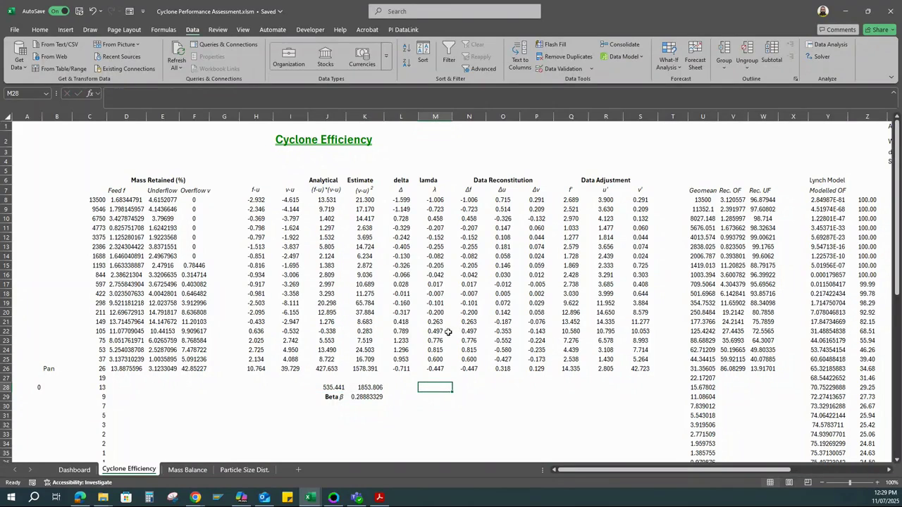
left_click_drag(567, 201, 644, 371)
left_click(611, 385)
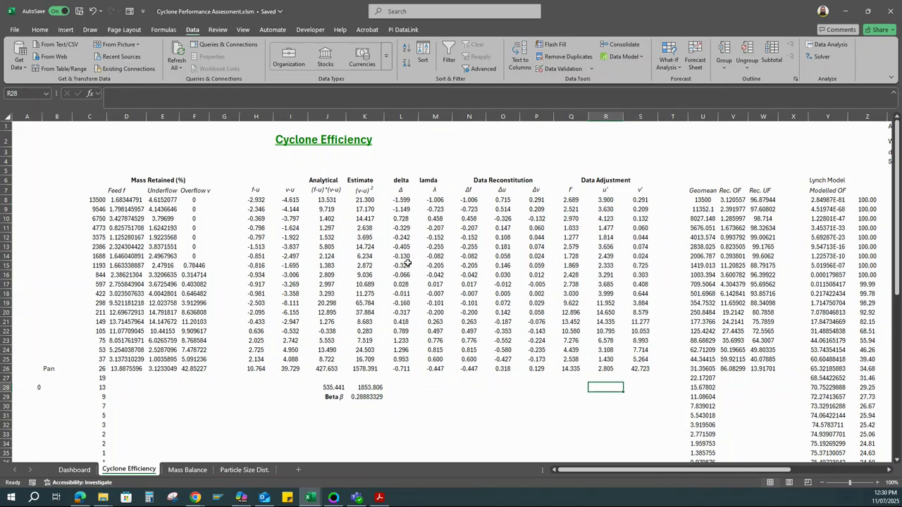
left_click(369, 398)
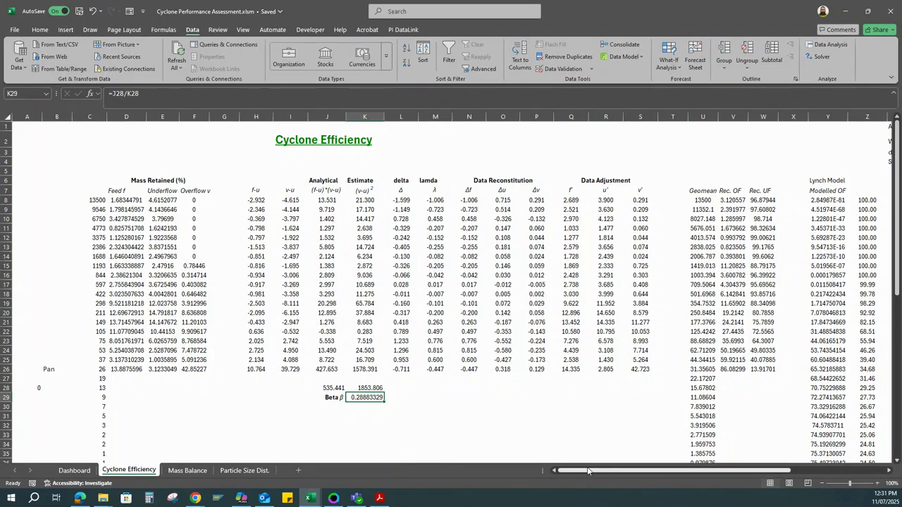
left_click_drag(590, 473, 636, 474)
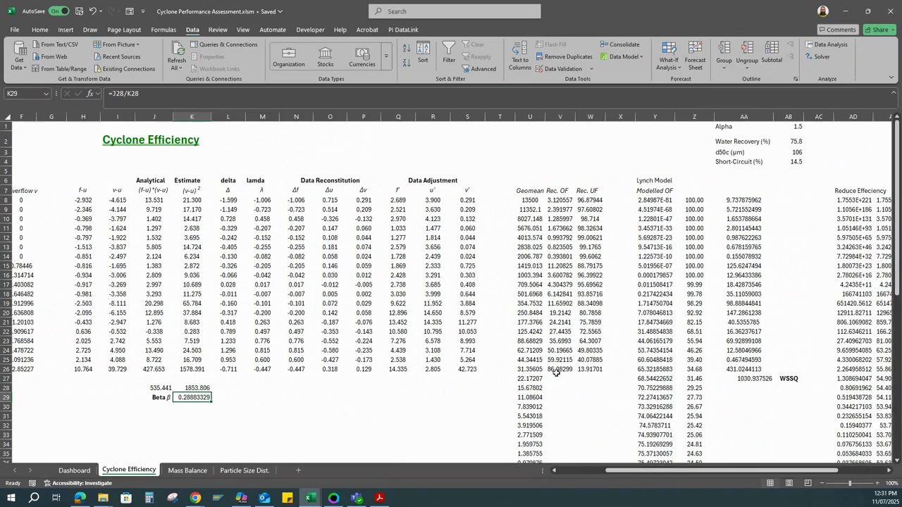
left_click(384, 197)
mouse_move(385, 198)
left_mouse_down()
mouse_move(486, 229)
mouse_move(491, 379)
left_mouse_up()
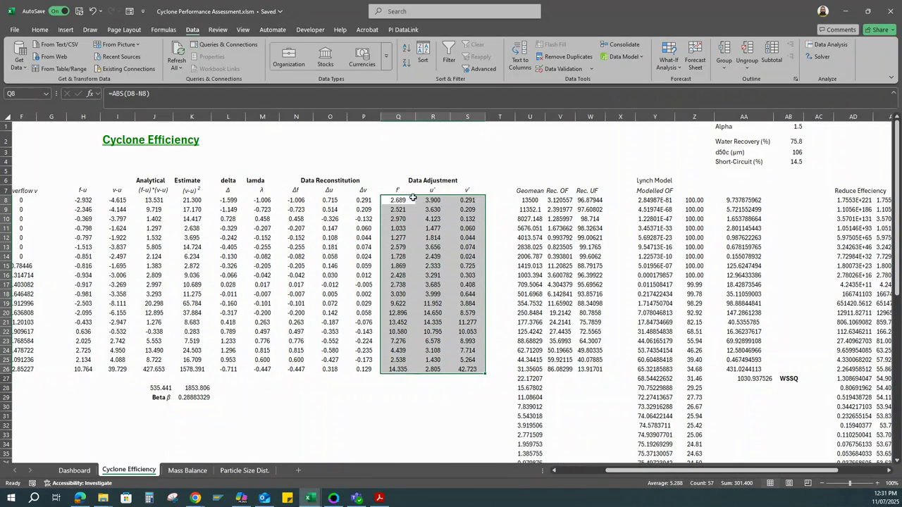
left_click_drag(605, 470, 634, 470)
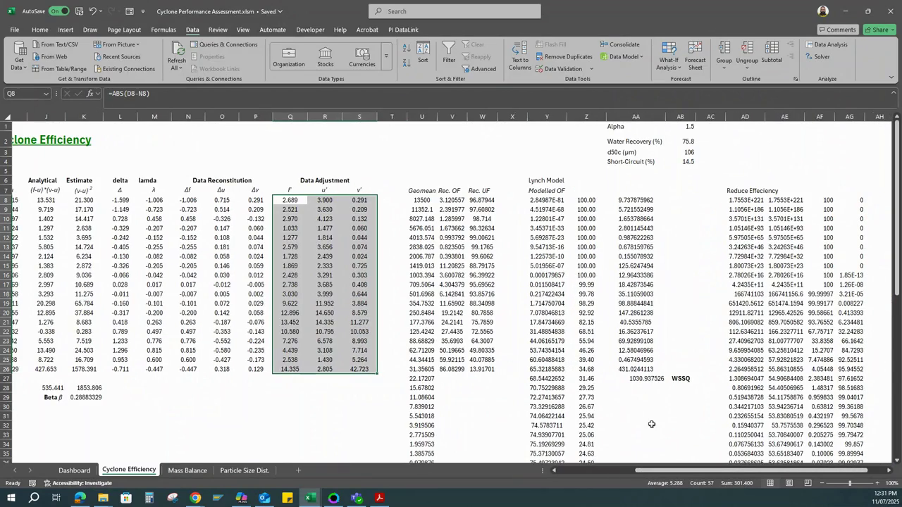
- Set the Lynch Model starting values to Alpha 1.78, Water Recovery 75 % and d50c 112 µm
left_click(712, 151)
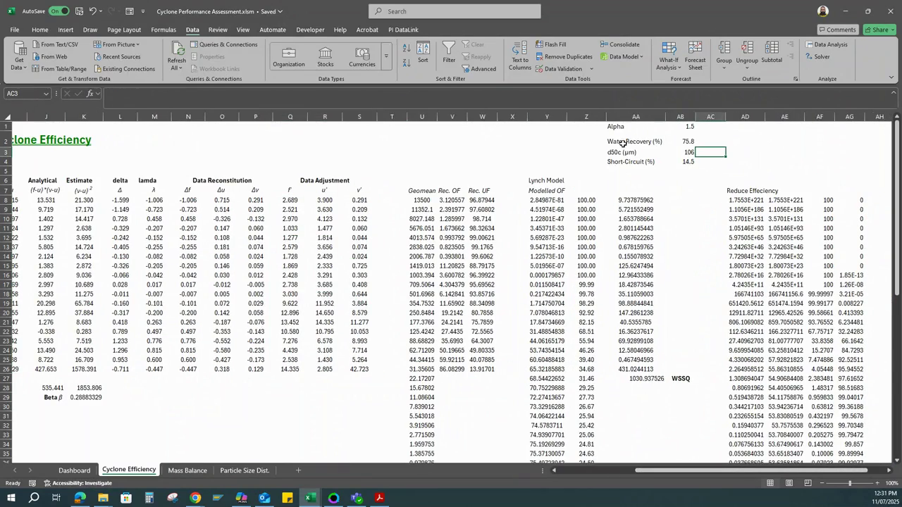
left_click(730, 140)
left_click(680, 126)
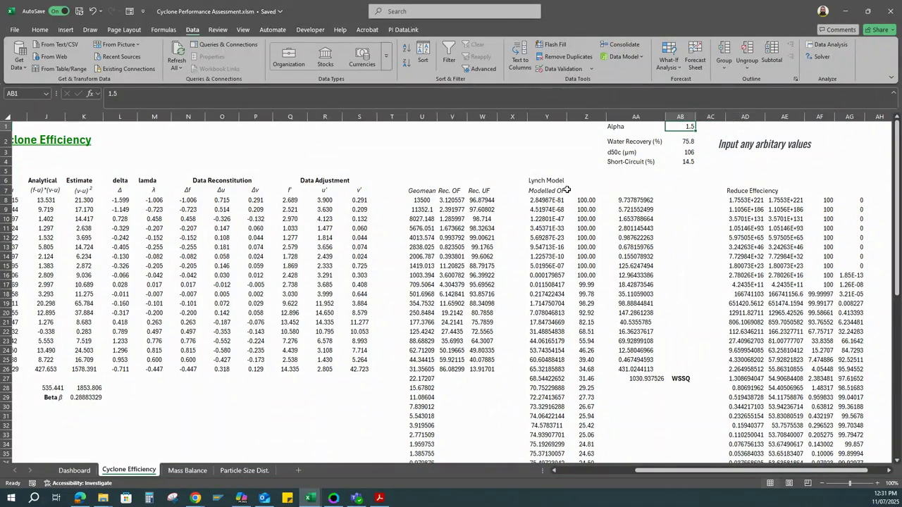
type("1.")
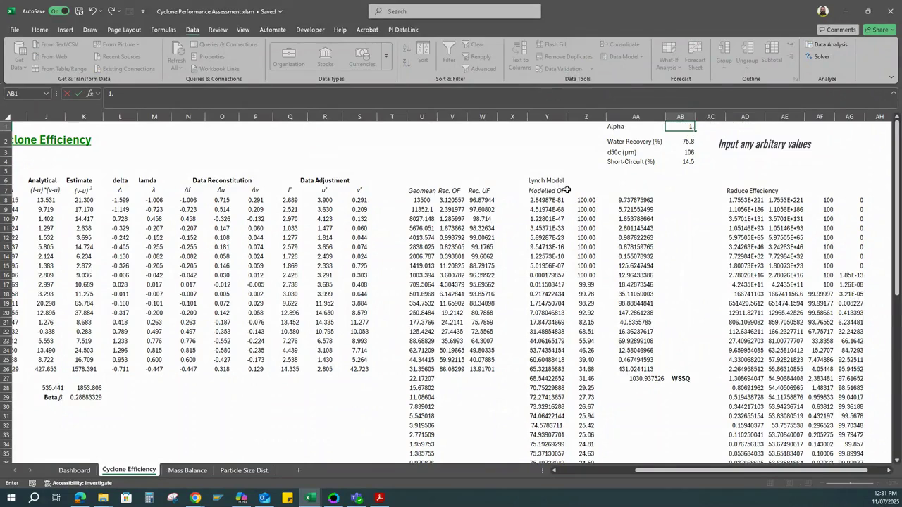
key("Return")
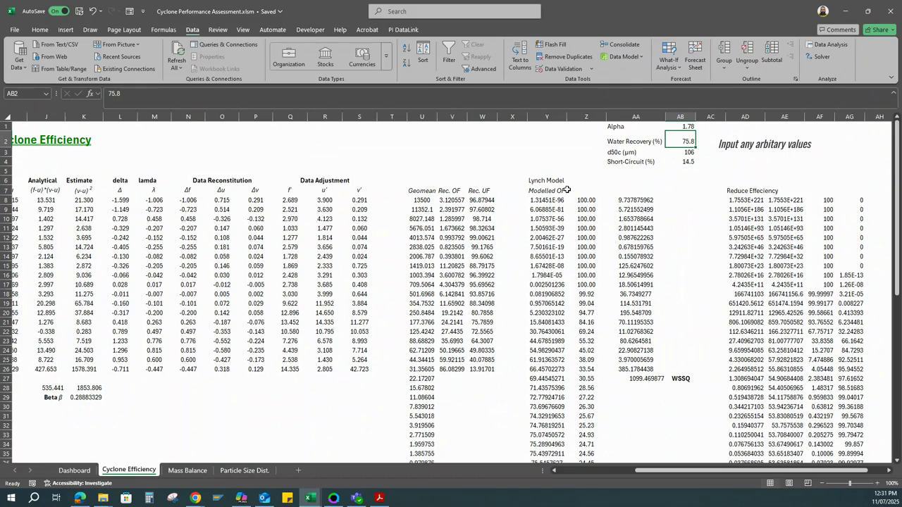
type("75")
key("Return")
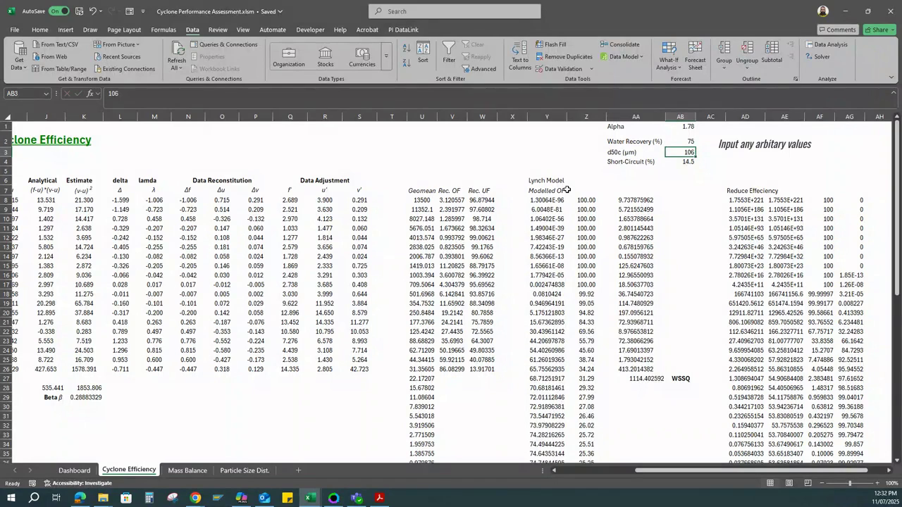
type("112")
key("Return")
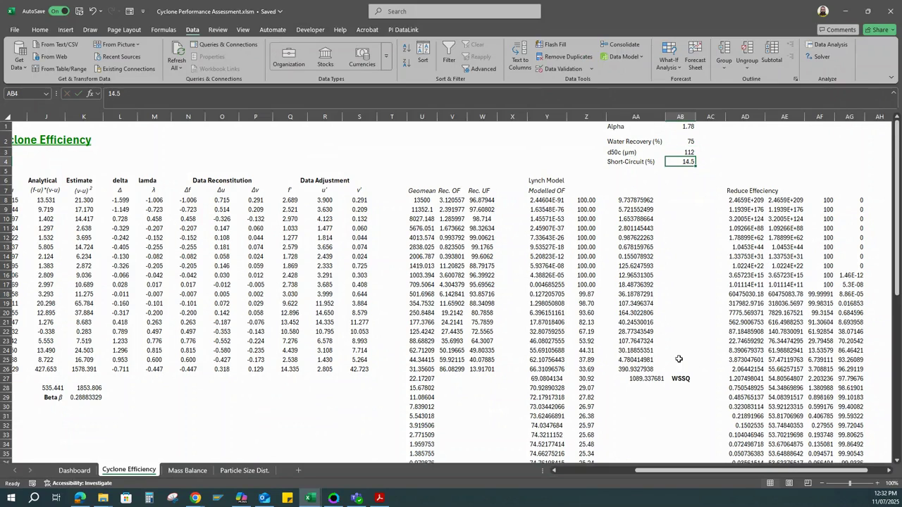
- Run Solver with GRG Nonlinear to minimise WSSQ in AA27 by changing AB2:AB4 under the listed constraints, and keep the solution
left_click(645, 381)
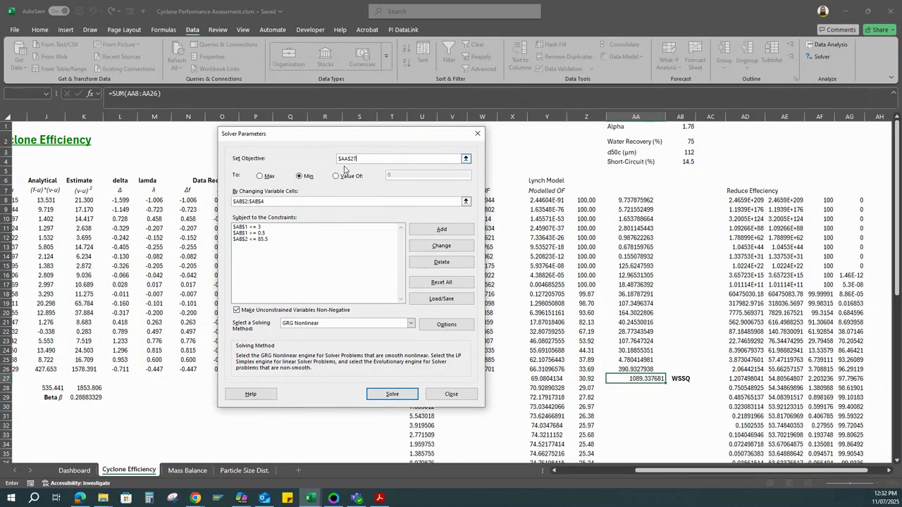
left_click(270, 202)
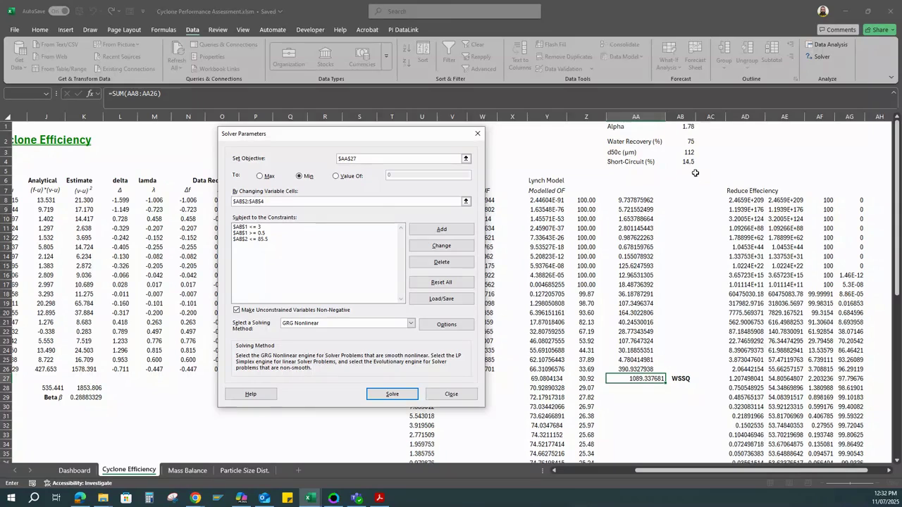
left_click(253, 228)
left_click(251, 233)
left_click(252, 239)
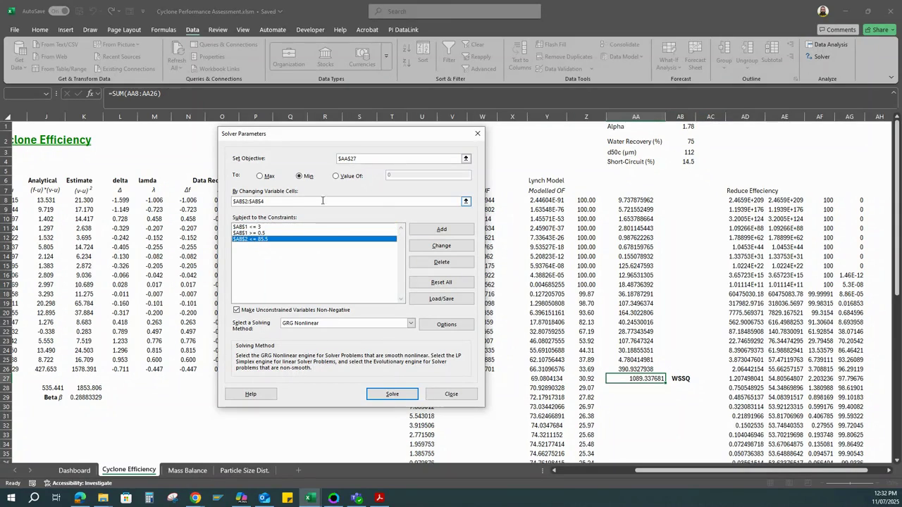
left_click(393, 395)
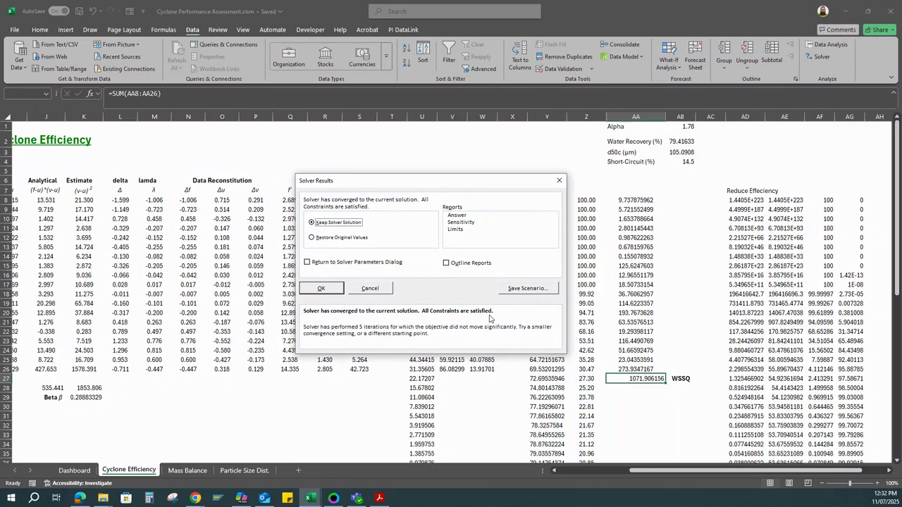
left_click(321, 289)
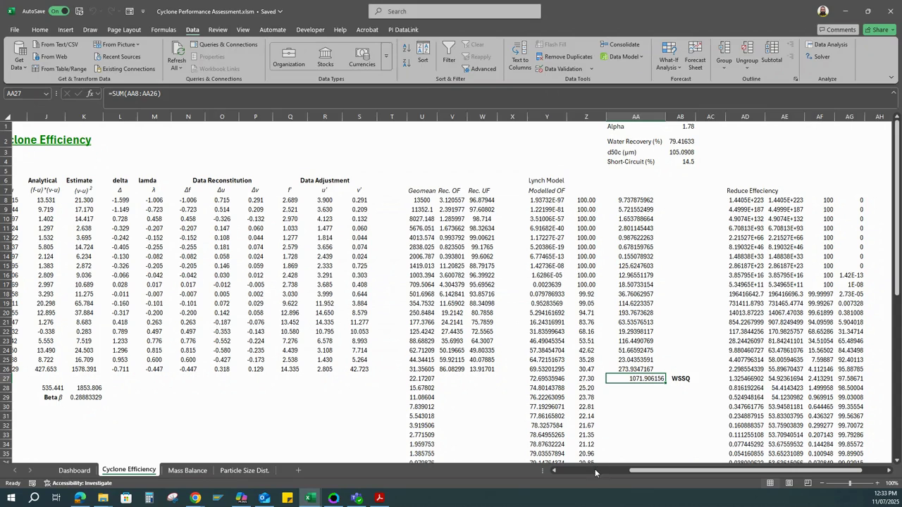
- On the Mass Balance sheet, link the feed TPH raw data cell E11 to the Dashboard's Feed Tph value in E8
left_click(187, 470)
left_click(683, 233)
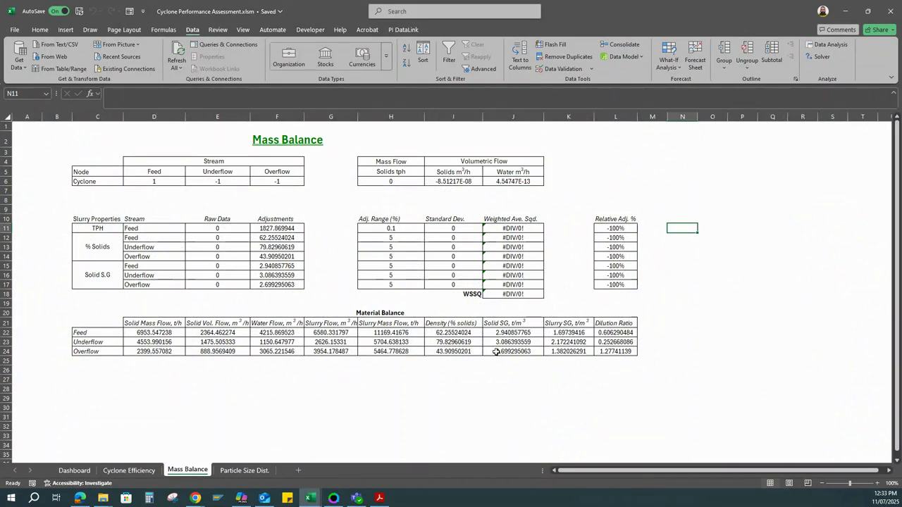
left_click(420, 389)
mouse_move(227, 229)
left_mouse_down()
mouse_move(220, 240)
mouse_move(217, 230)
left_mouse_up()
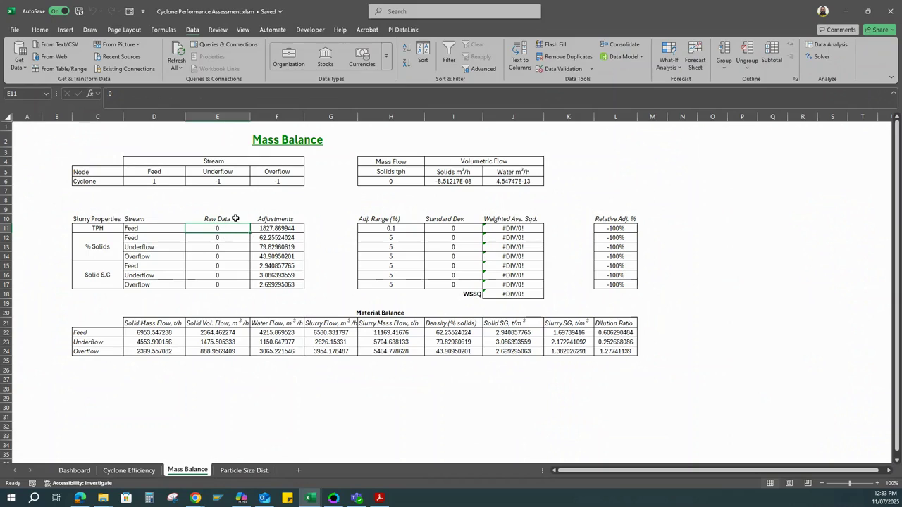
type("=")
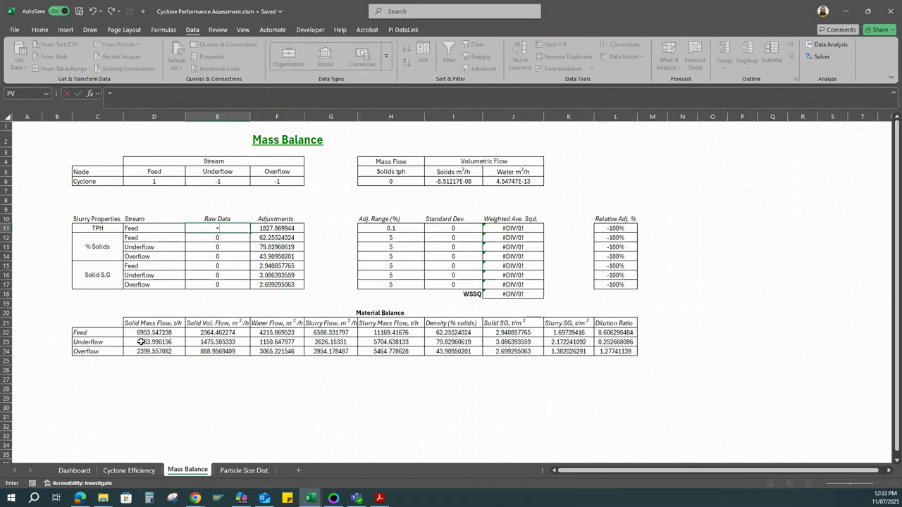
left_click(85, 471)
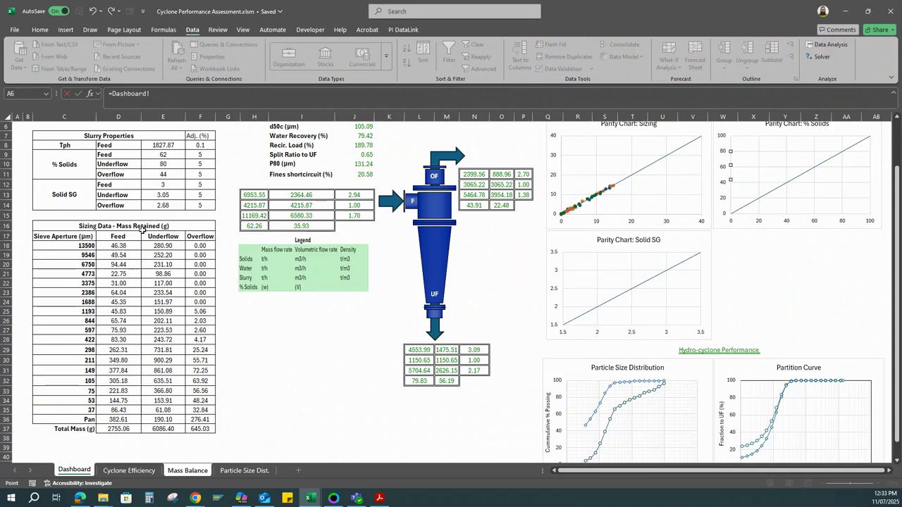
left_click(162, 145)
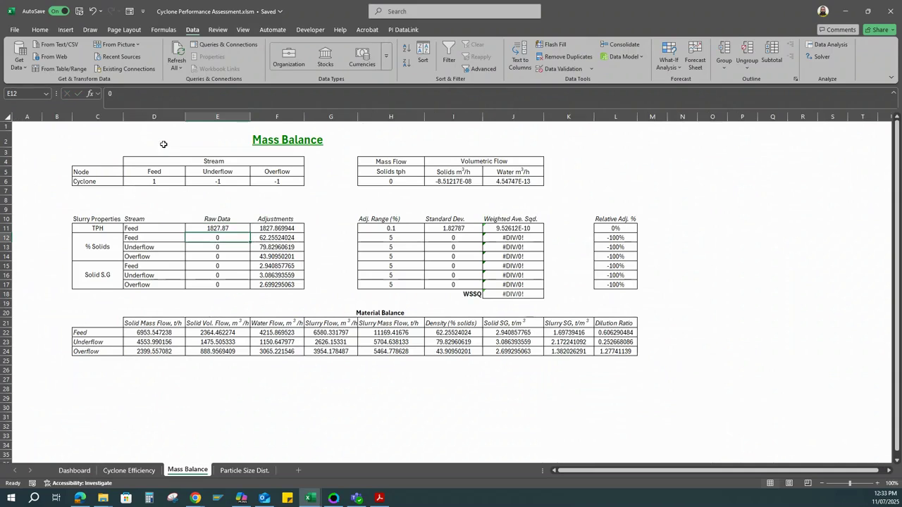
key("Return")
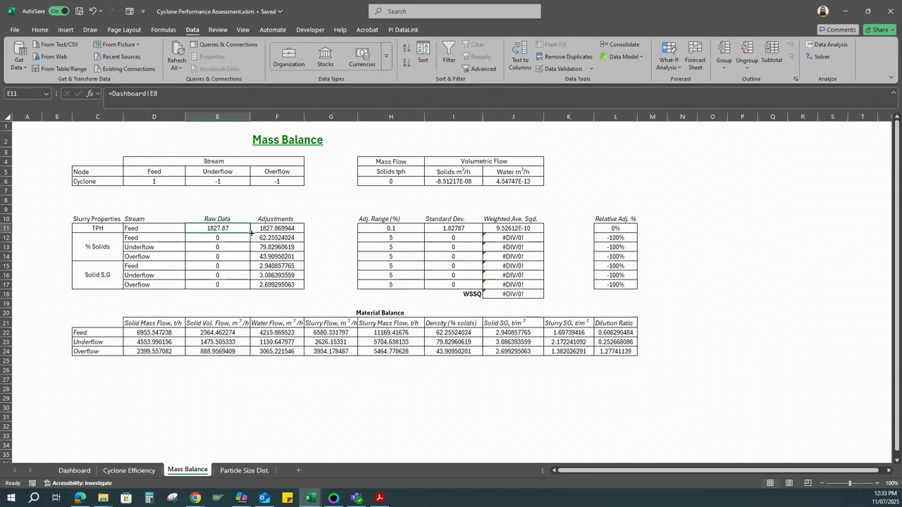
- Fill the Dashboard link down the Raw Data column through the overflow Solid S.G row
double_click(251, 232)
left_click(703, 209)
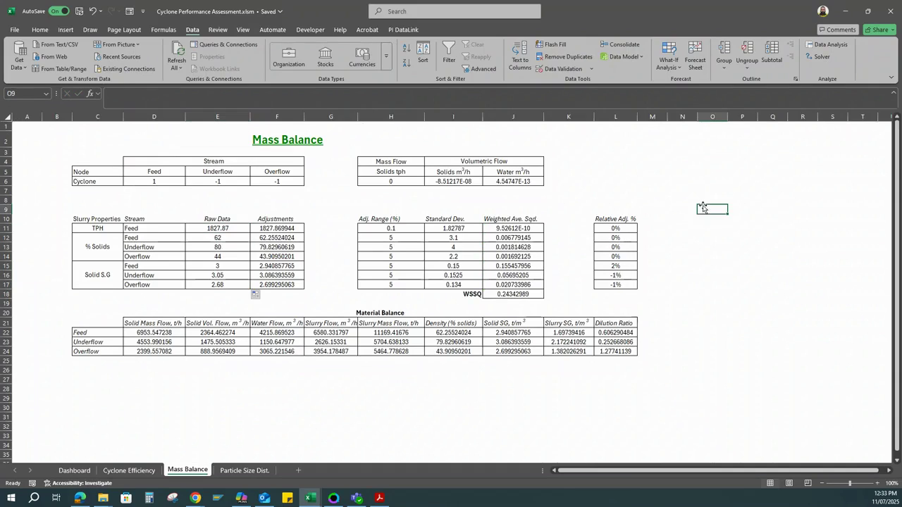
left_click(371, 403)
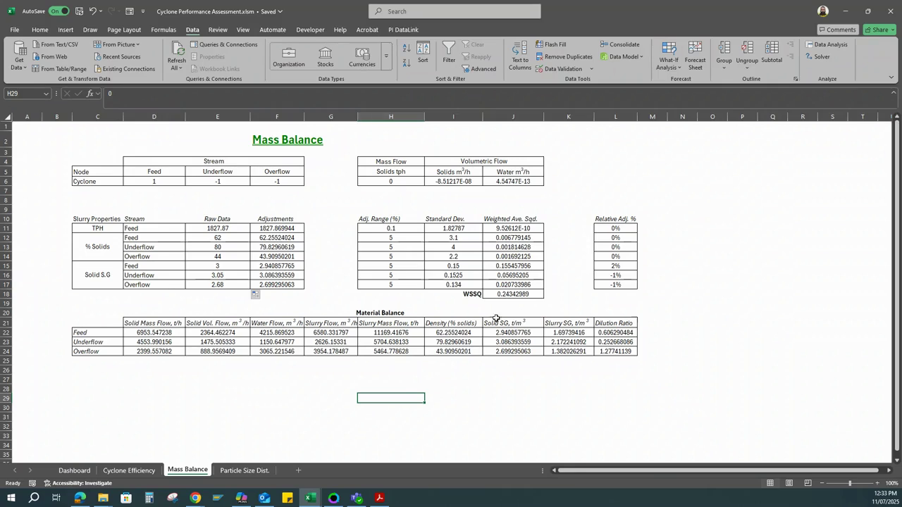
- Run Solver with GRG Nonlinear to minimise WSSQ in J18 by changing E11:E17, subject to H6:J6 = 0, and keep the solution
left_click(529, 295)
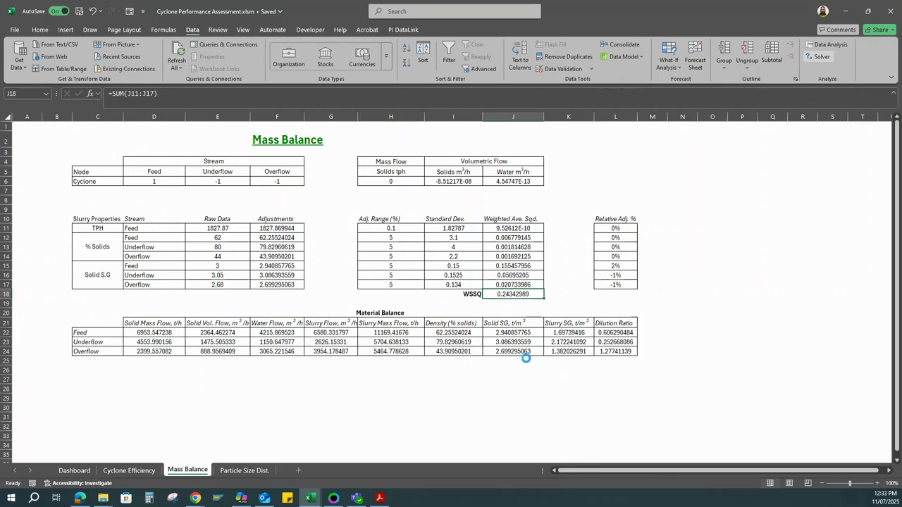
left_click_drag(393, 133, 208, 112)
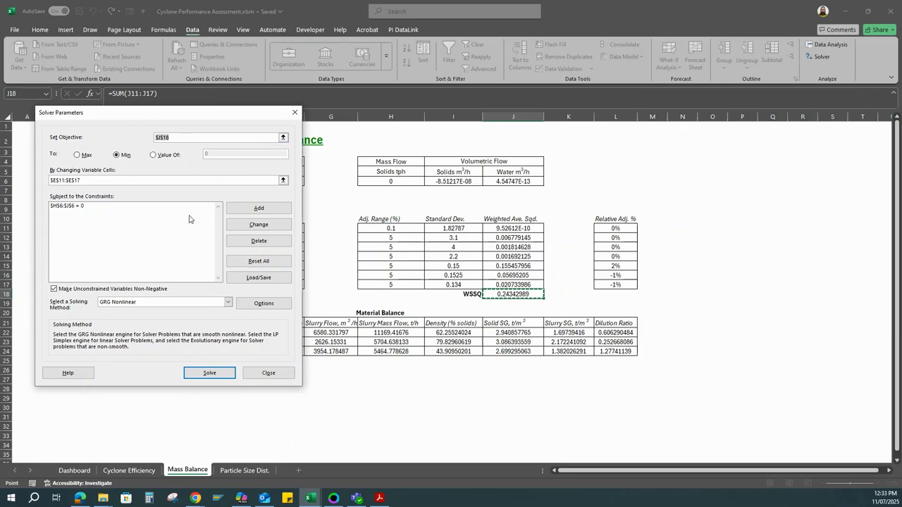
left_click(92, 180)
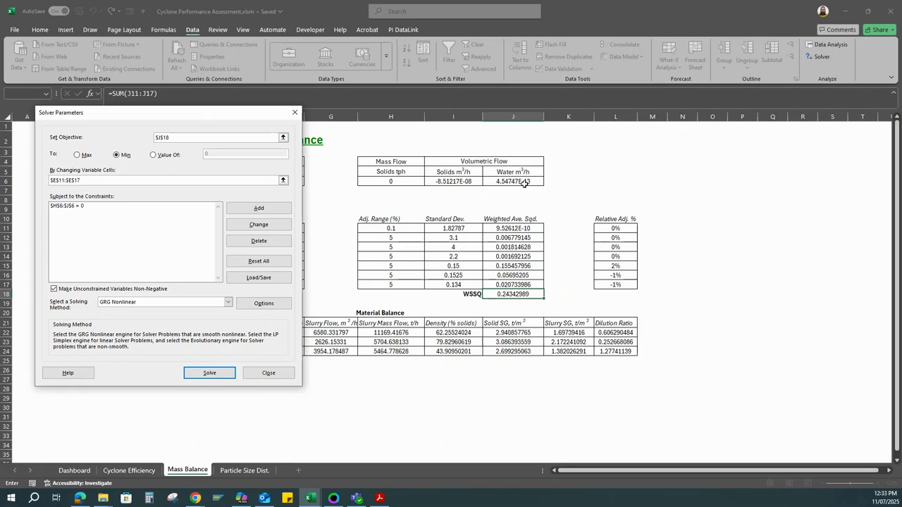
left_click(209, 373)
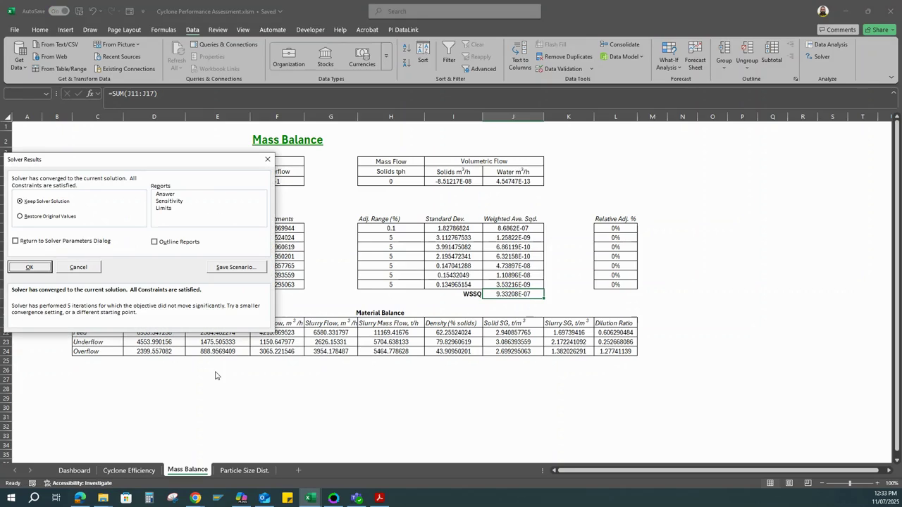
left_click_drag(181, 155, 566, 196)
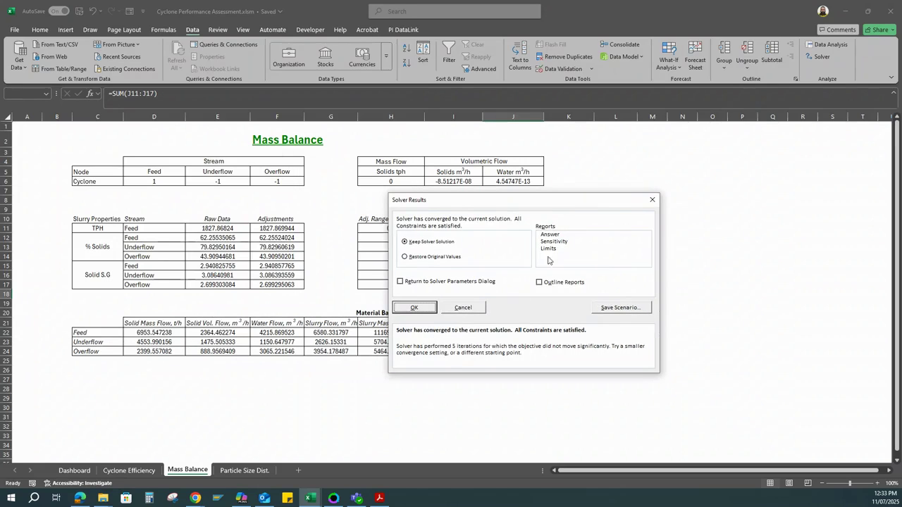
left_click(413, 309)
- Format the cyclone node's mass and volumetric flow balance cells H6:J6 as Number
left_click(403, 181)
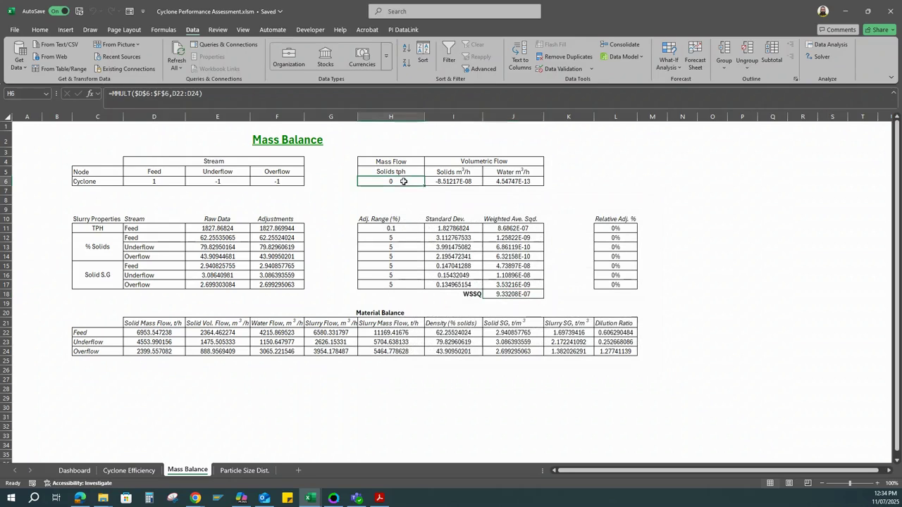
left_click_drag(403, 181, 504, 181)
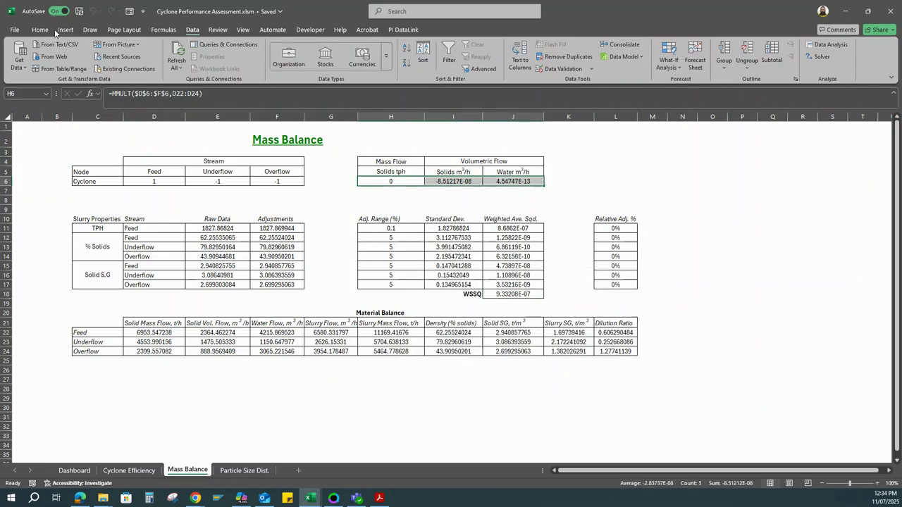
left_click(36, 30)
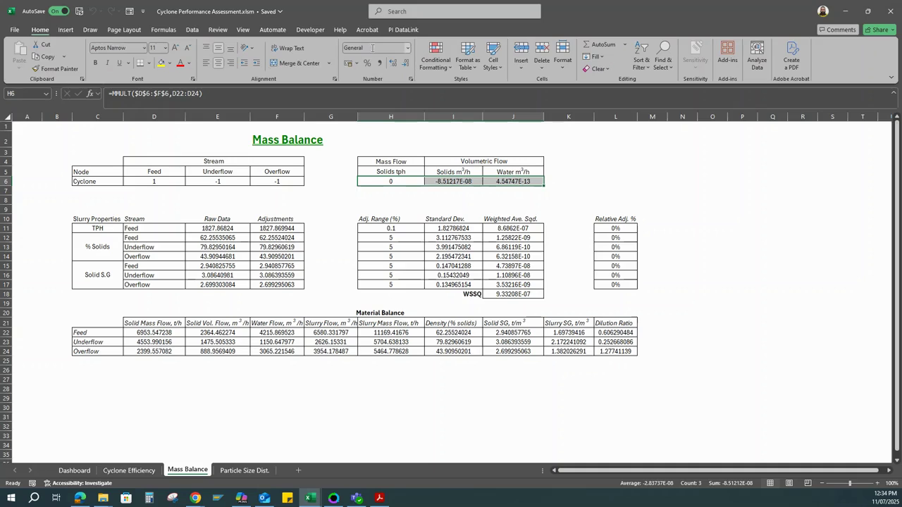
left_click(407, 48)
left_click(380, 88)
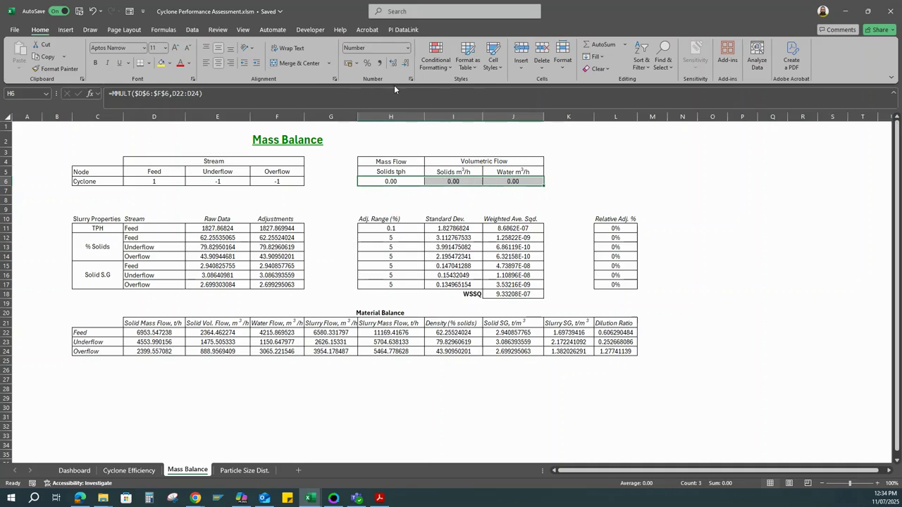
left_click(621, 165)
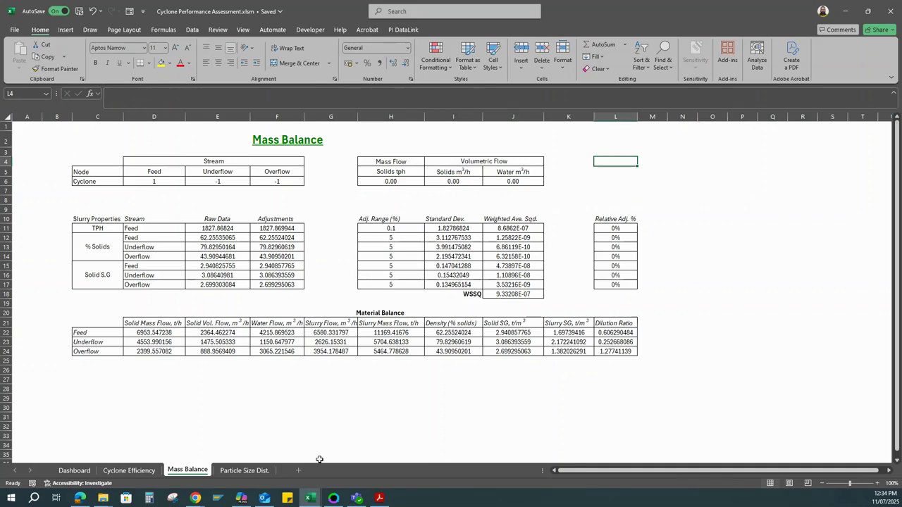
- Check the overflow P80 formula on the Particle Size Dist. sheet, and review the Dashboard's parity, size distribution and partition curve charts
left_click(243, 470)
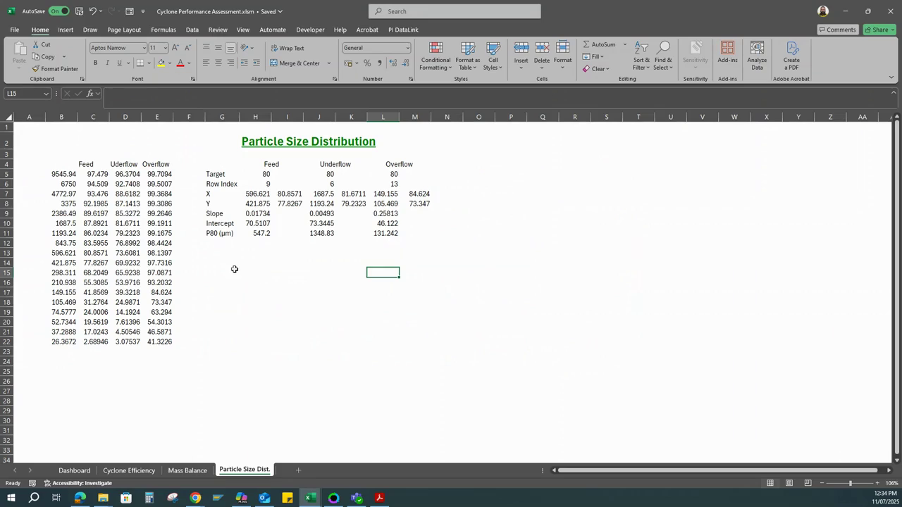
left_click(382, 234)
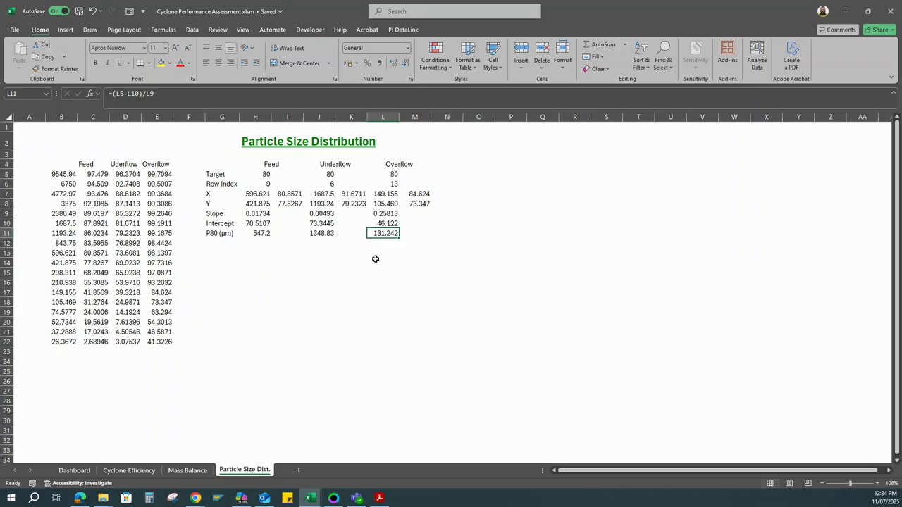
left_click(81, 470)
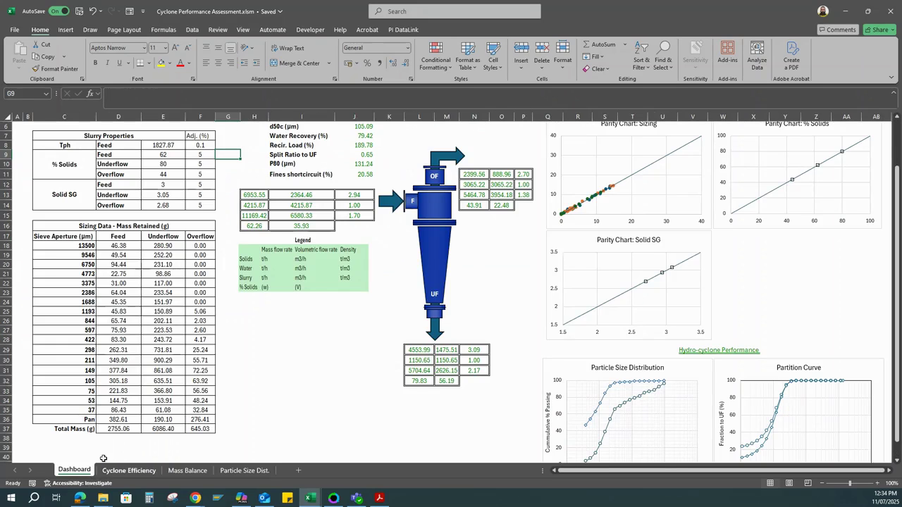
scroll(431, 281, "up", 2)
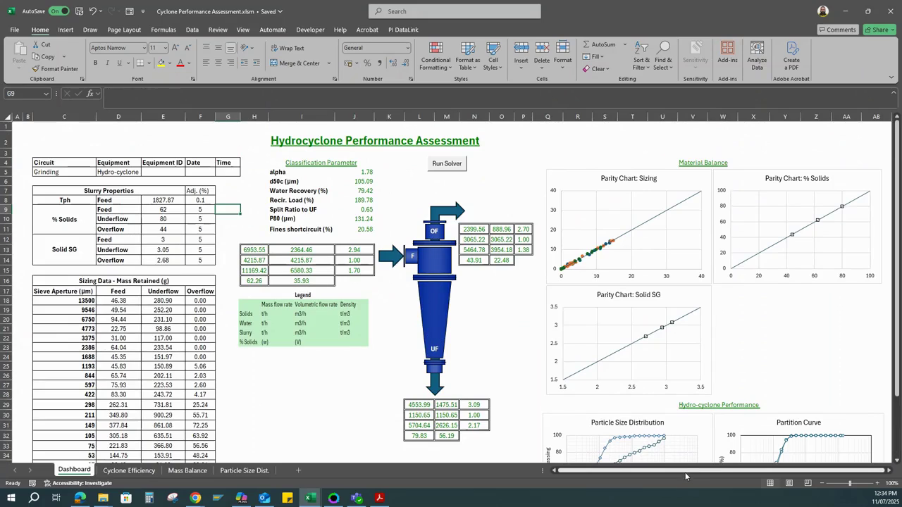
left_click_drag(686, 473, 737, 472)
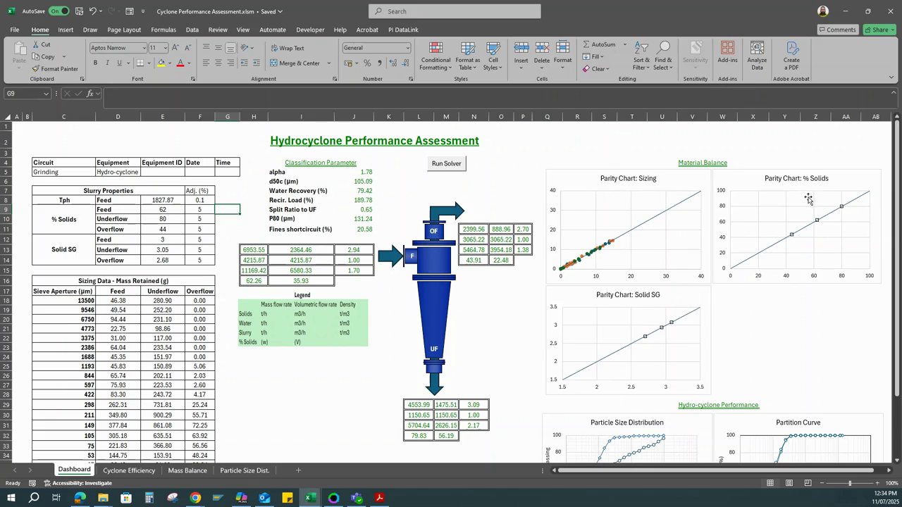
scroll(808, 199, "down", 6)
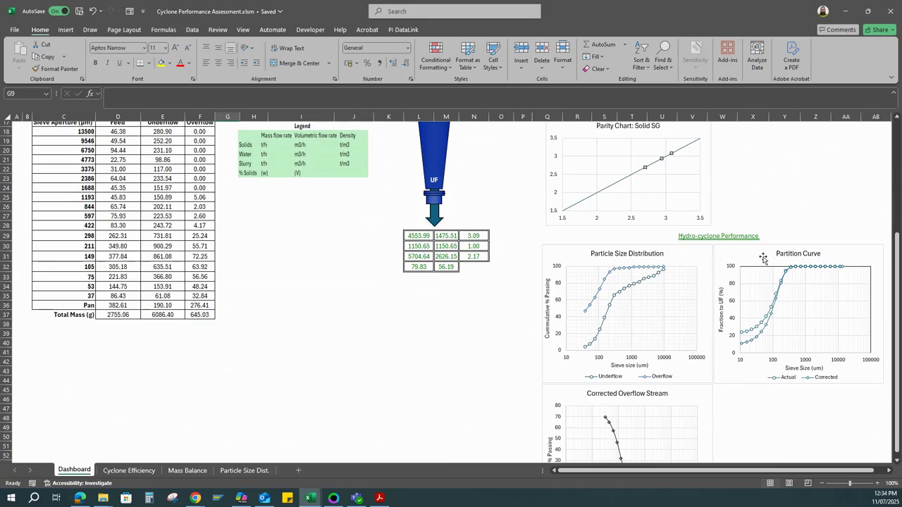
scroll(764, 261, "down", 3)
scroll(768, 275, "up", 3)
mouse_move(768, 325)
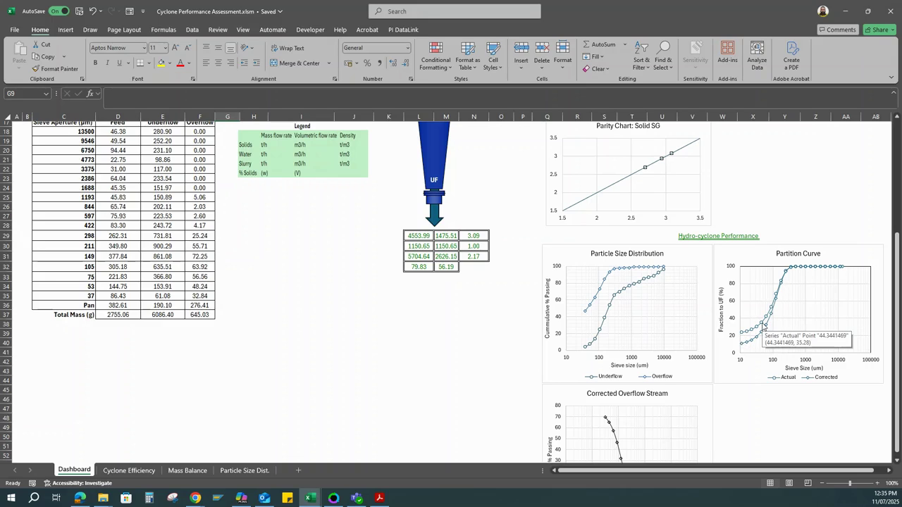
scroll(764, 326, "up", 2)
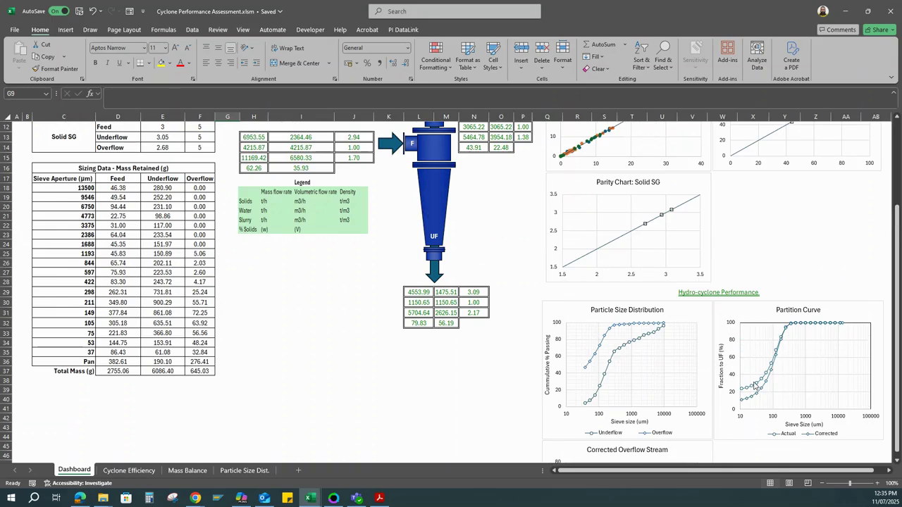
scroll(754, 387, "up", 4)
- Examine the Dashboard's Classification Parameter results, including the fines short-circuit formula, alpha, d50c and water recovery
left_click(376, 230)
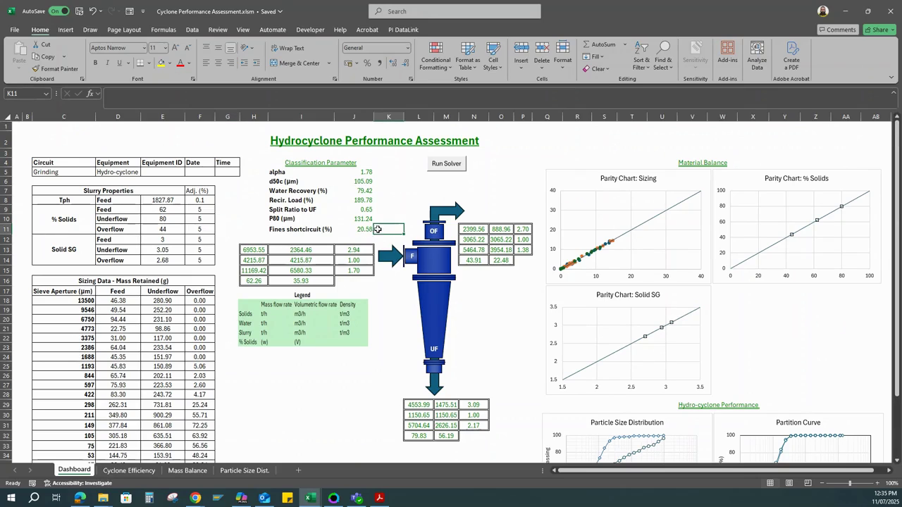
left_click(368, 230)
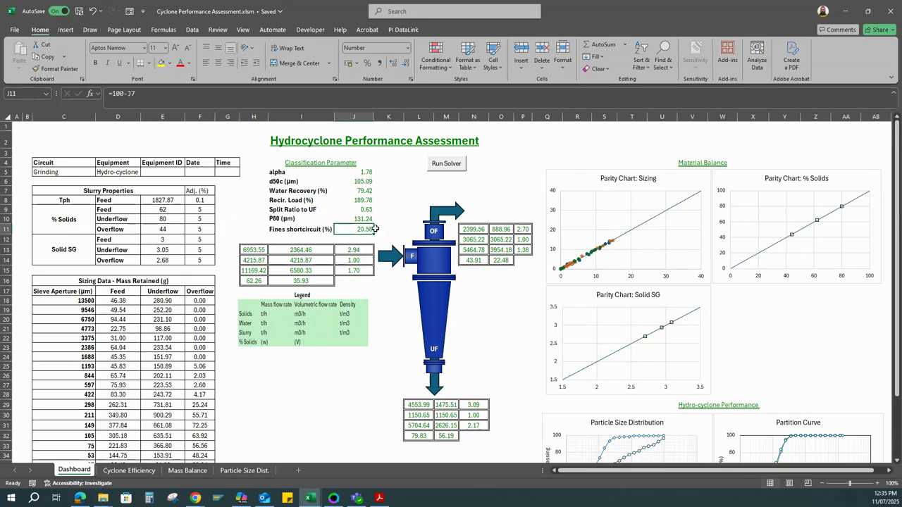
left_click(360, 373)
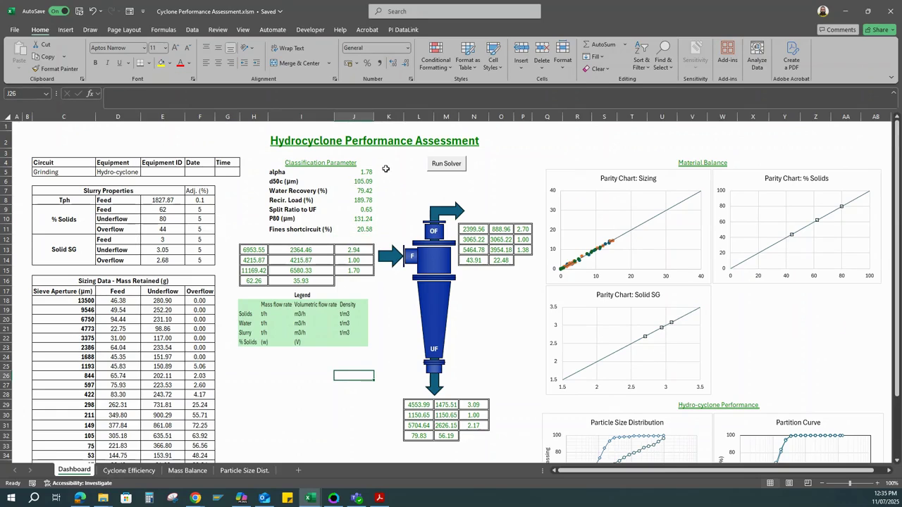
left_click(384, 174)
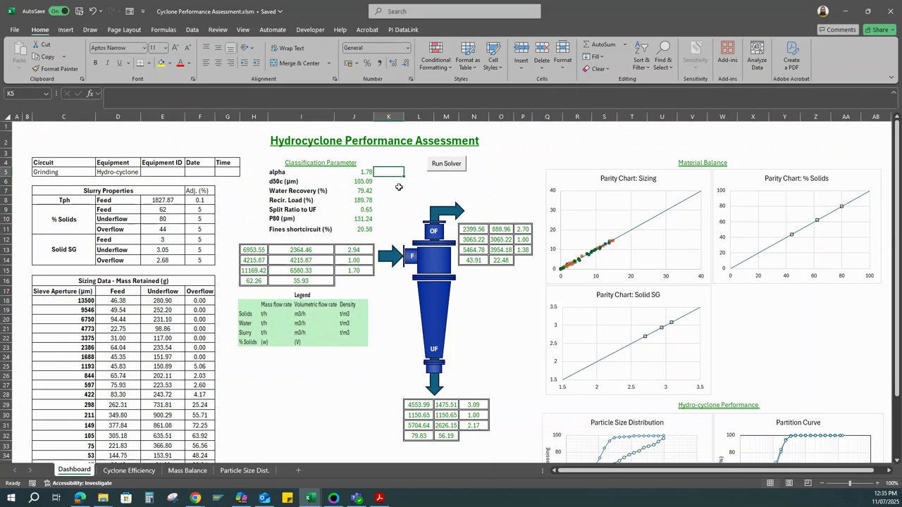
left_click(384, 190)
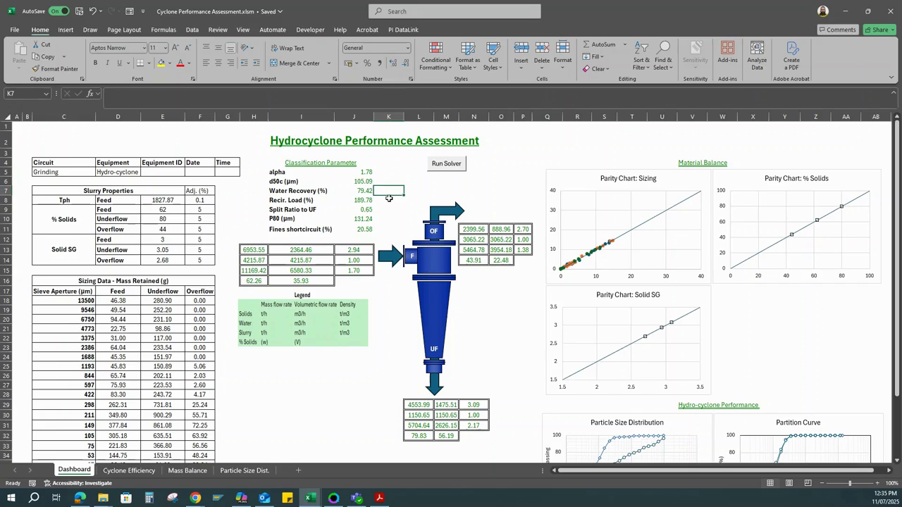
scroll(388, 199, "down", 2)
scroll(405, 246, "up", 2)
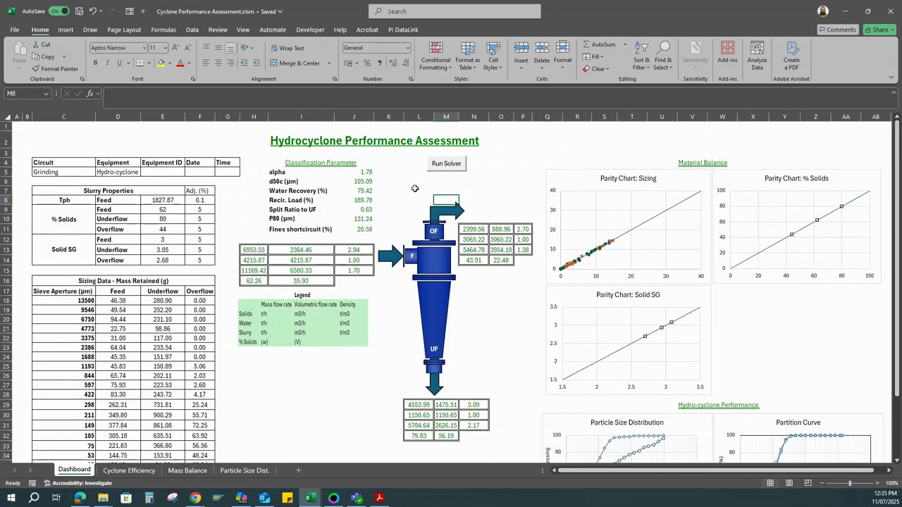
left_click(423, 192)
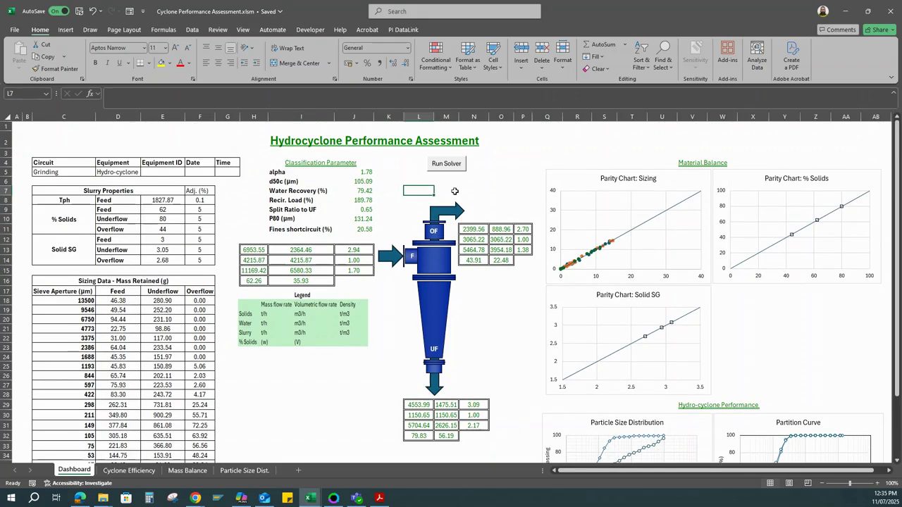
left_click(455, 191)
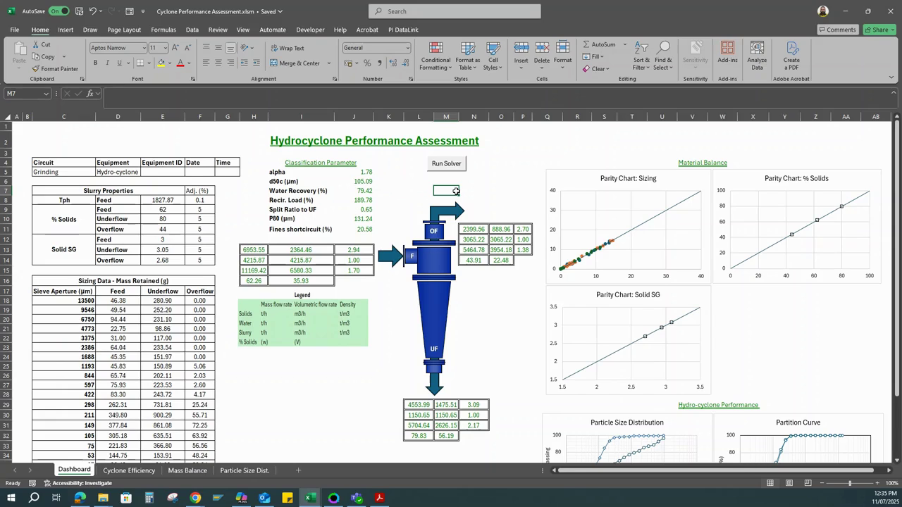
left_click(386, 185)
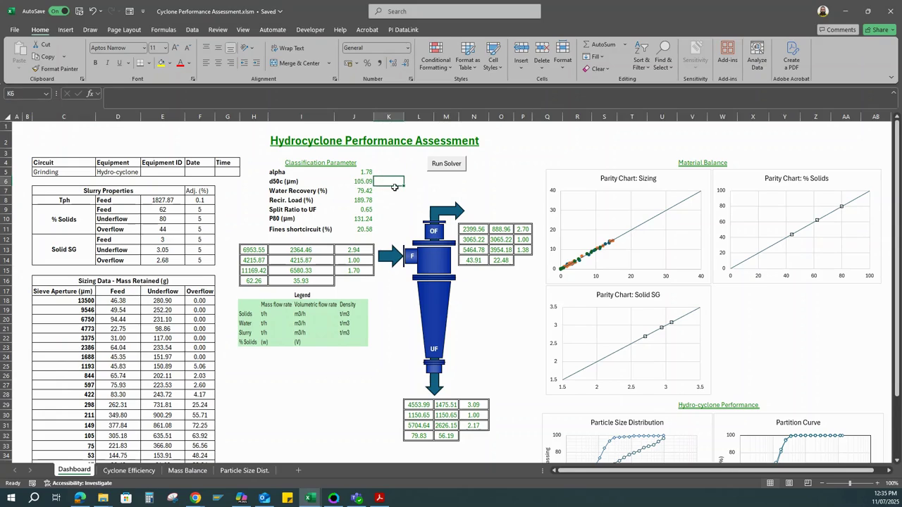
left_click(391, 172)
left_click(396, 191)
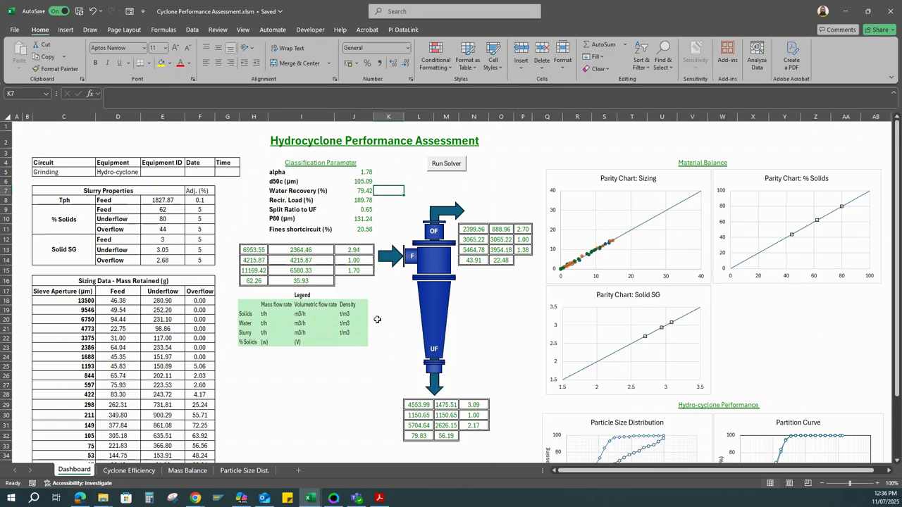
scroll(377, 320, "down", 2)
scroll(417, 288, "up", 2)
left_click(385, 346)
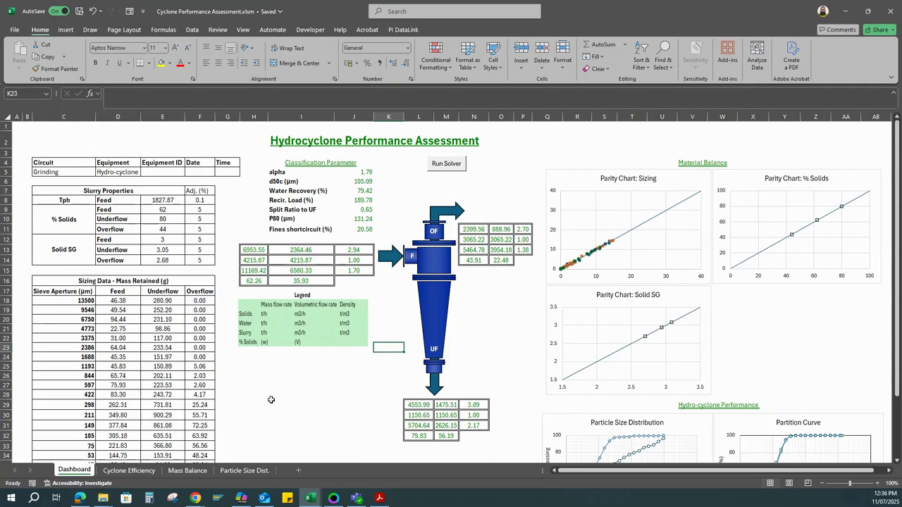
left_click(501, 138)
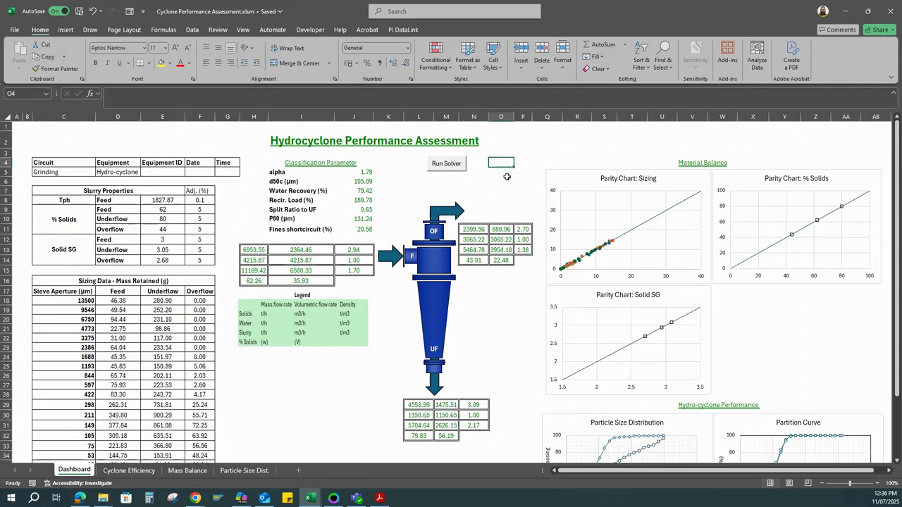
left_click(503, 181)
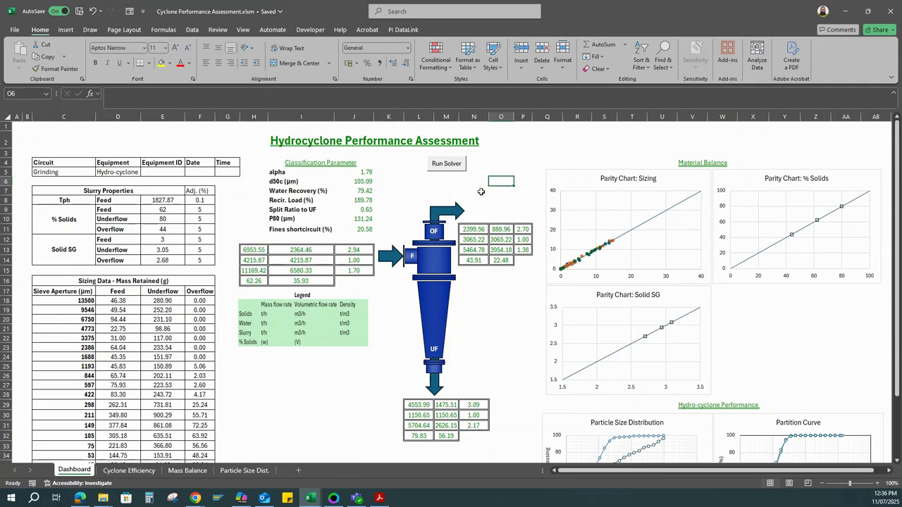
left_click(499, 172)
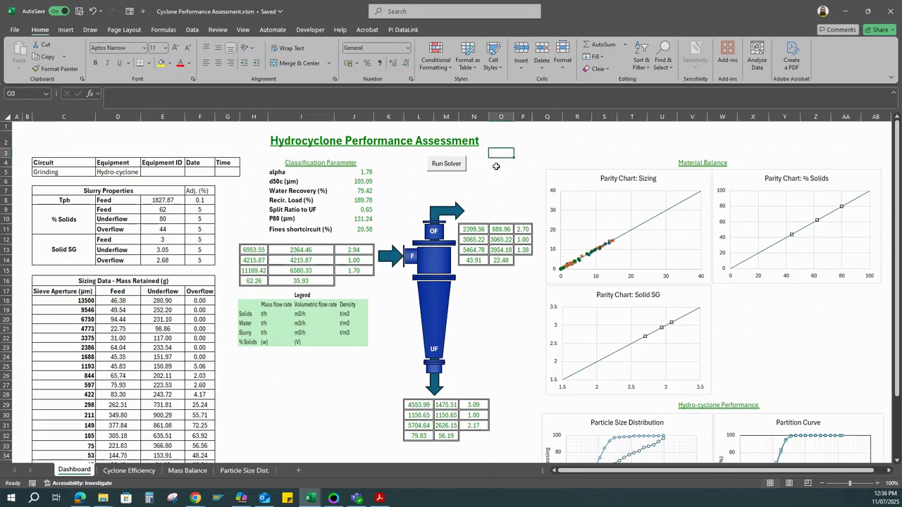
left_click(495, 163)
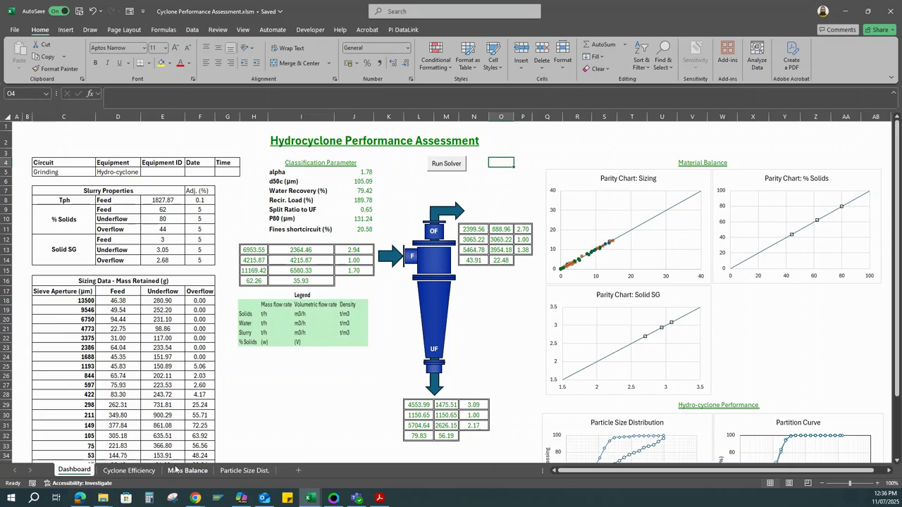
- Hide the Cyclone Efficiency, Mass Balance and Particle Size Dist. sheets so that only the Dashboard remains available
left_click(130, 471)
right_click(132, 470)
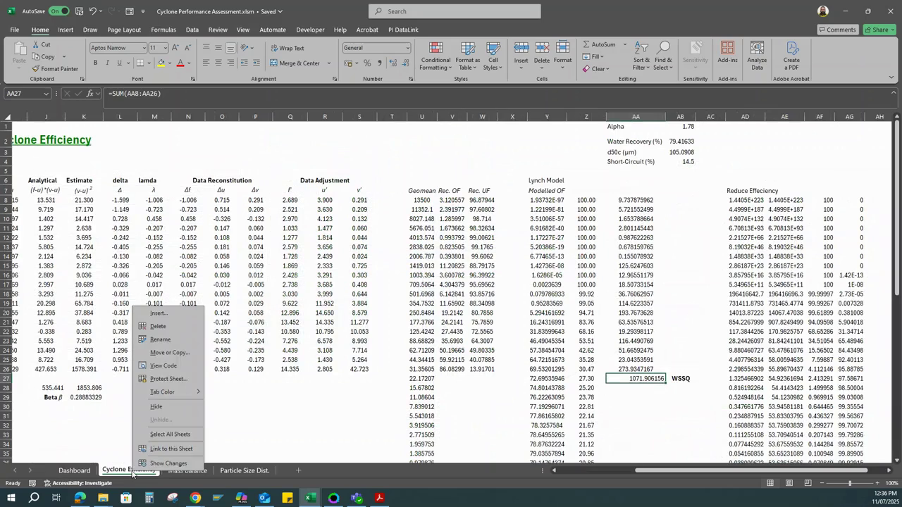
key("Escape")
right_click(142, 473)
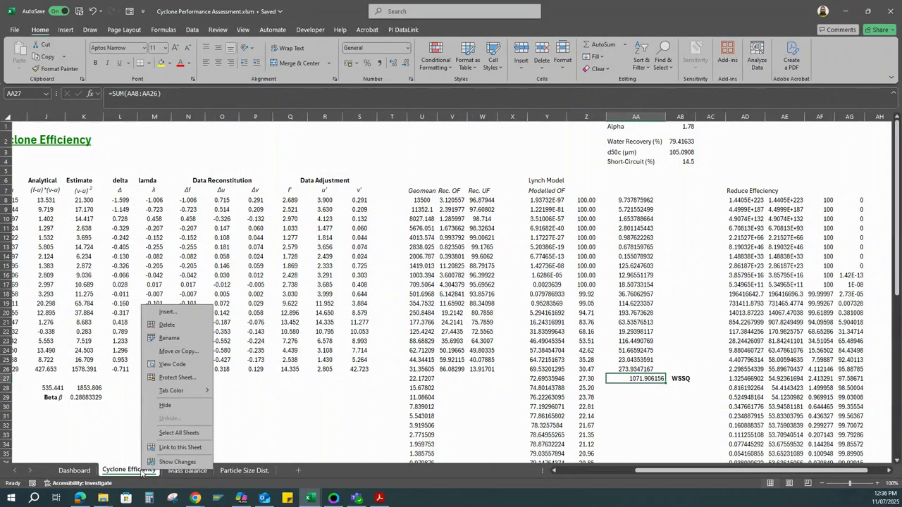
left_click(173, 407)
left_click(173, 471)
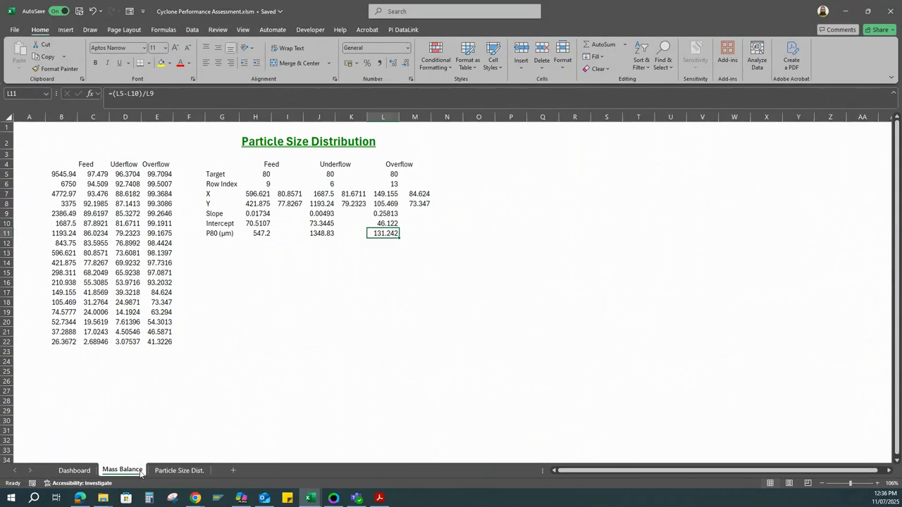
right_click(124, 470)
right_click(147, 470)
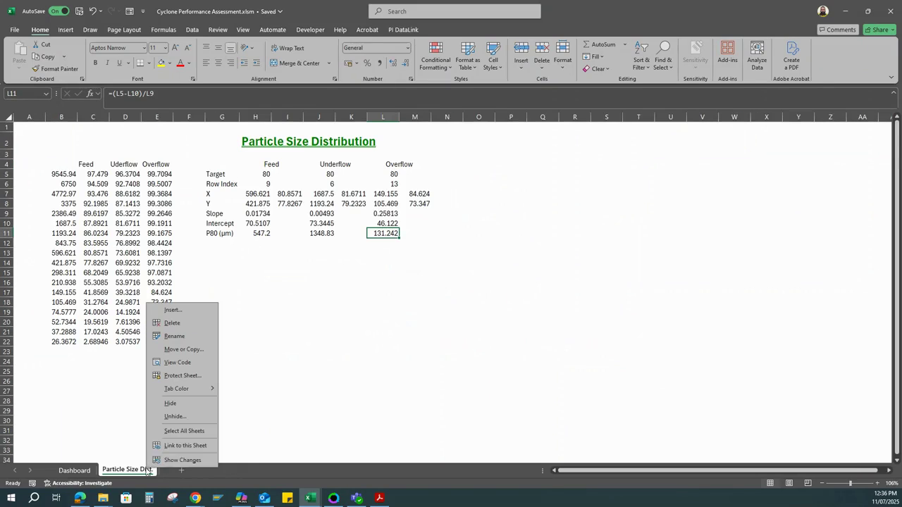
left_click(169, 403)
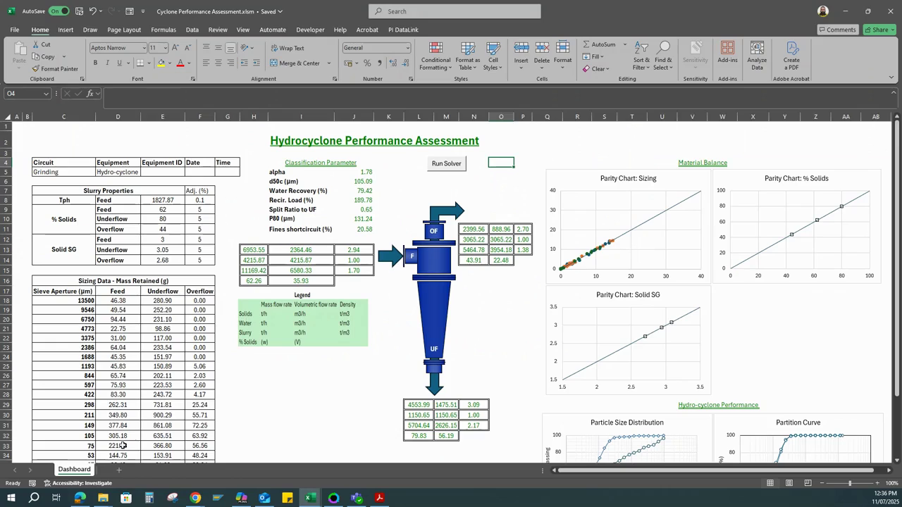
- Examine the Macro5 code behind the Dashboard sheet in the Visual Basic editor and close the editor
right_click(86, 470)
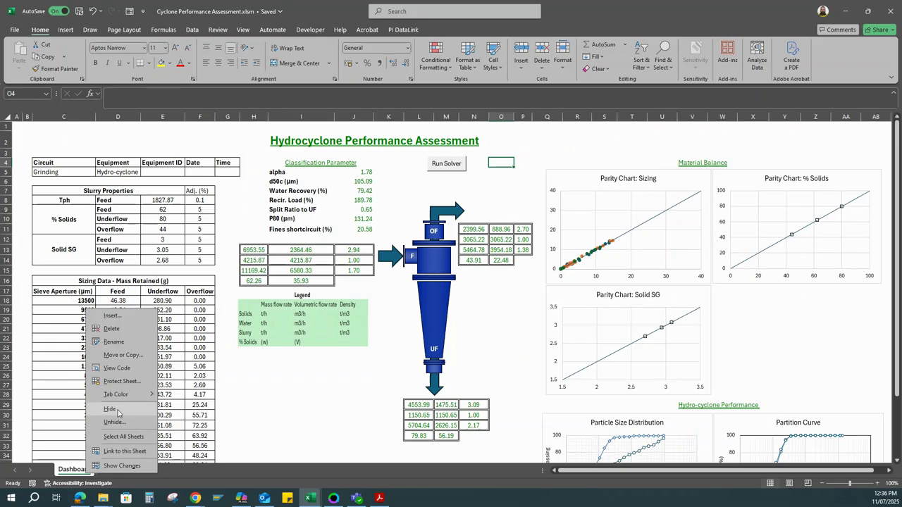
left_click(118, 381)
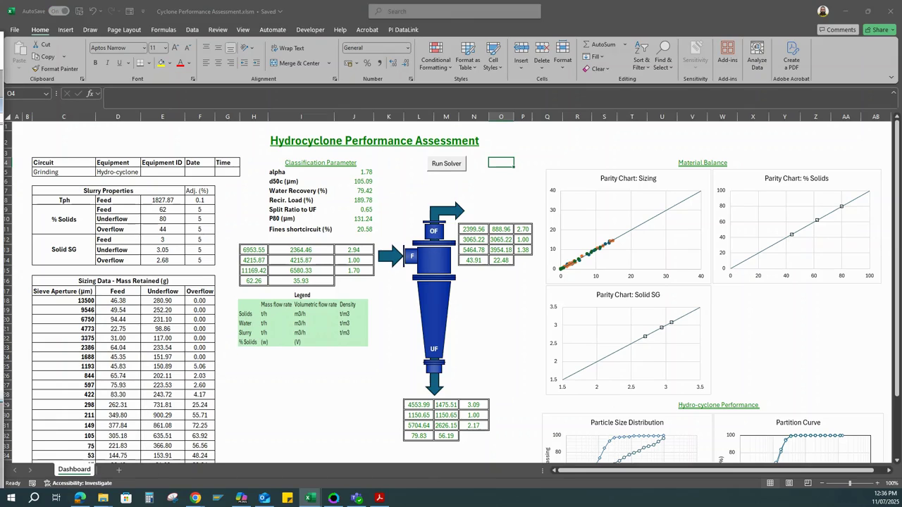
key("alt+F11")
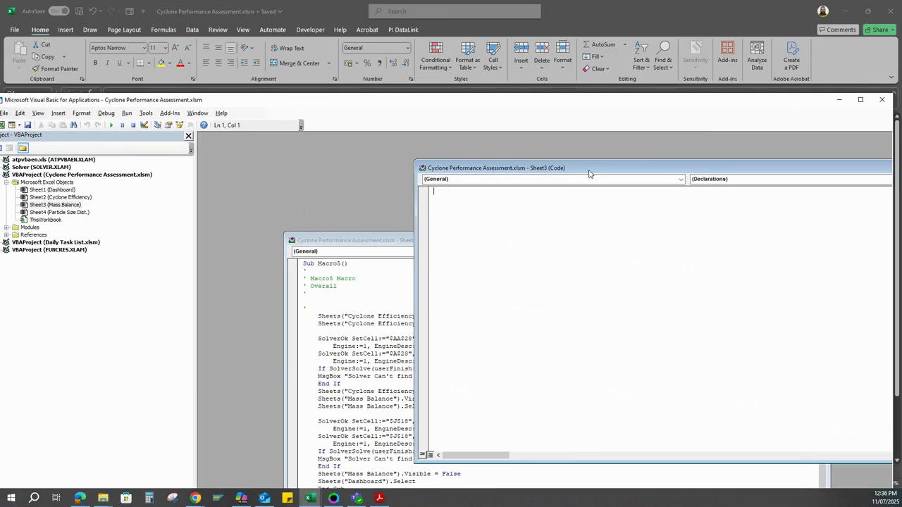
left_click(372, 240)
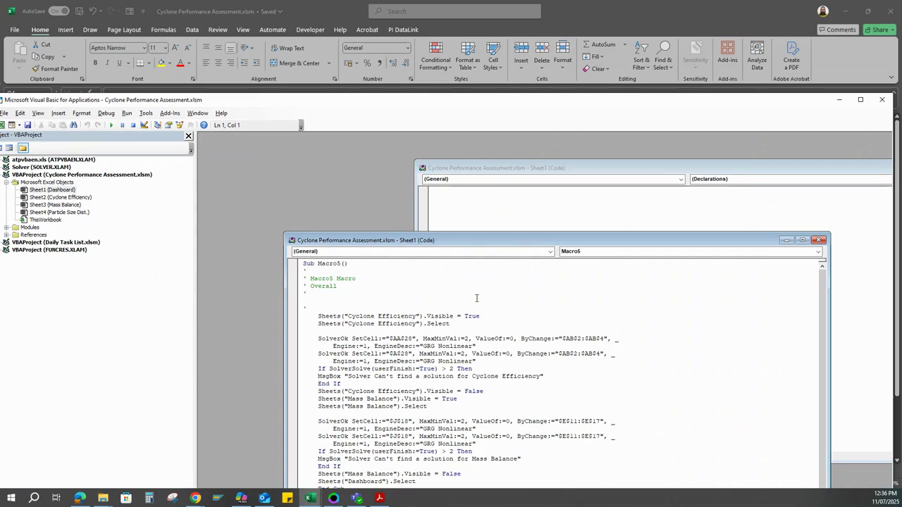
left_click_drag(506, 243, 490, 154)
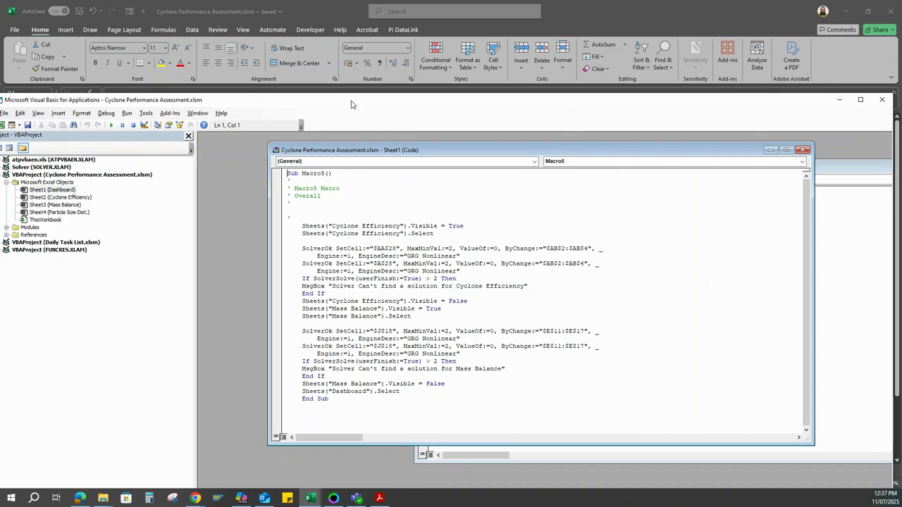
left_click_drag(355, 104, 429, 104)
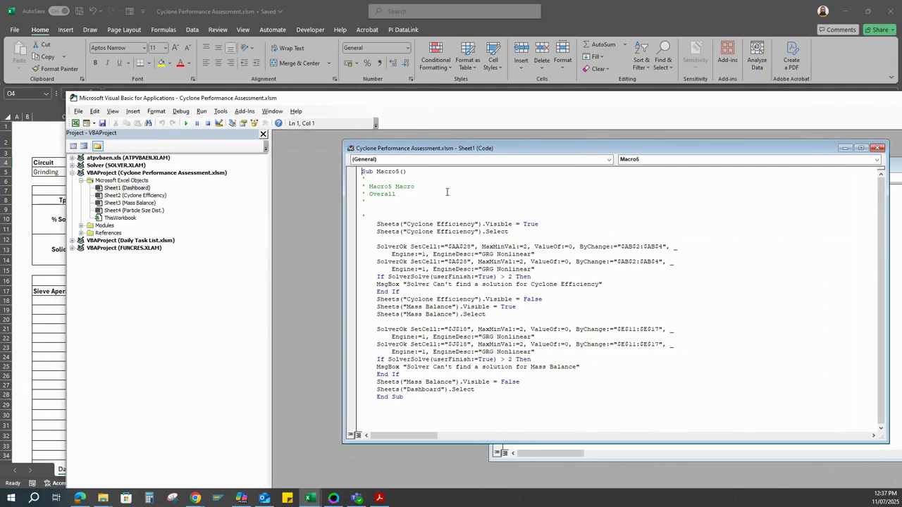
left_click(872, 149)
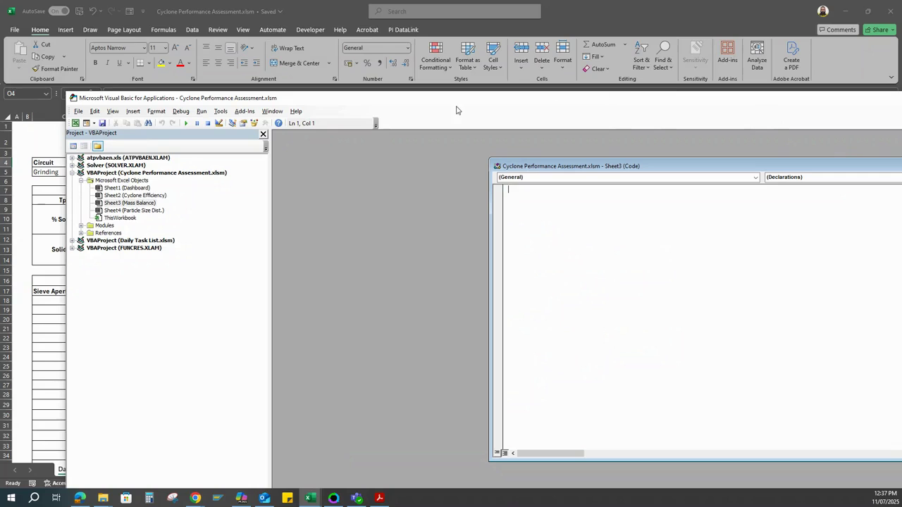
left_click_drag(400, 98, 185, 95)
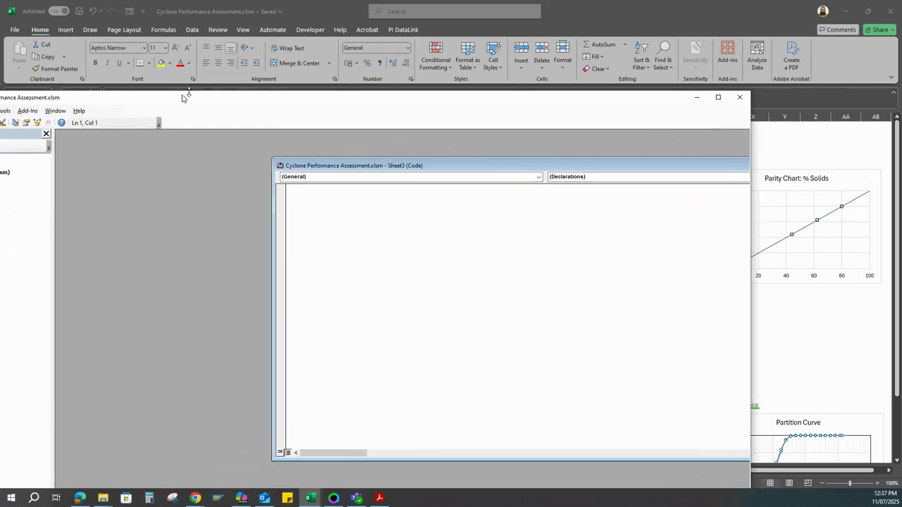
left_click(742, 97)
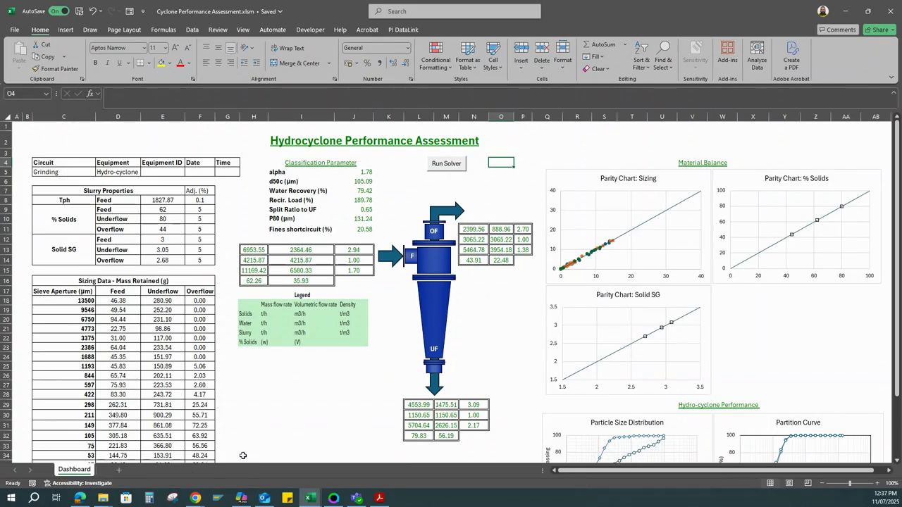
- Review the Dashboard's mass retained sizing data and run the Solver macro assigned to the sheet
scroll(372, 380, "down", 3)
scroll(372, 380, "up", 3)
scroll(362, 361, "down", 3)
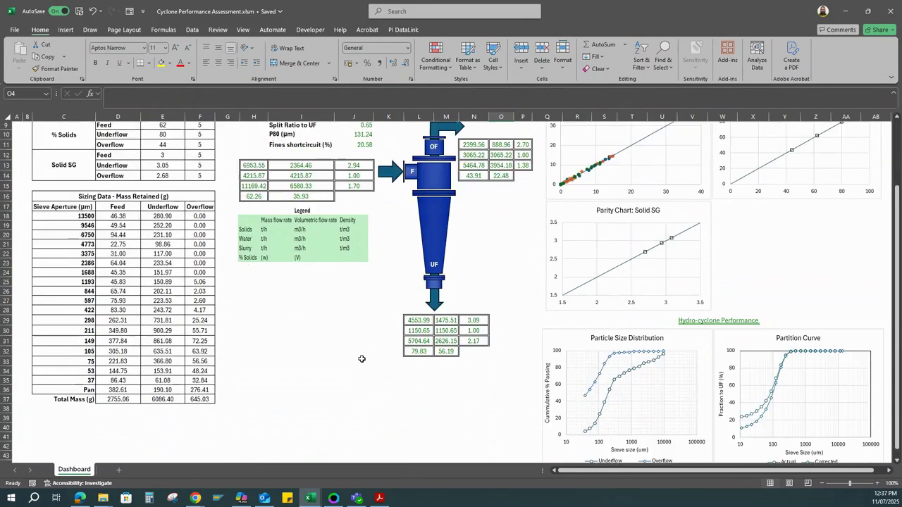
scroll(363, 361, "up", 3)
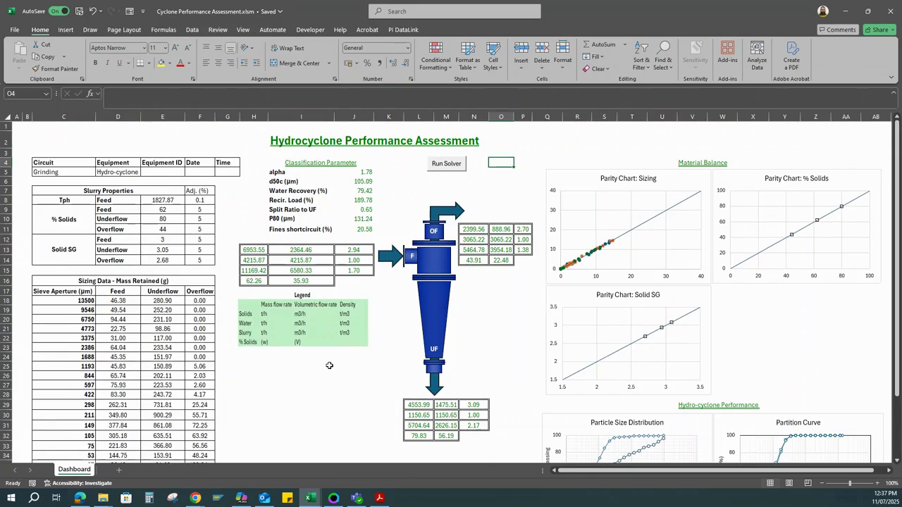
scroll(329, 368, "down", 2)
left_click_drag(131, 247, 201, 427)
scroll(300, 368, "up", 2)
left_click(278, 405)
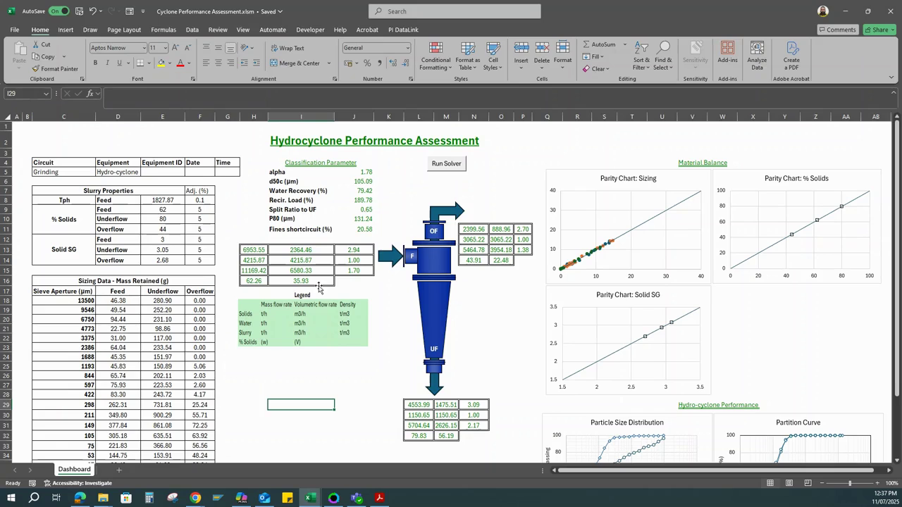
left_click(446, 165)
- Reopen the Dashboard sheet's code to check Macro5's Solver settings for both sheets, and return to the workbook
right_click(81, 470)
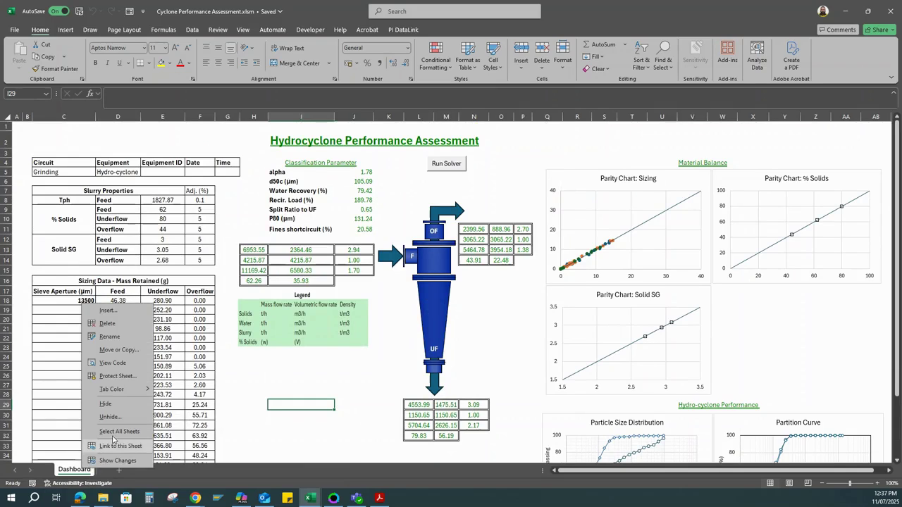
left_click(117, 362)
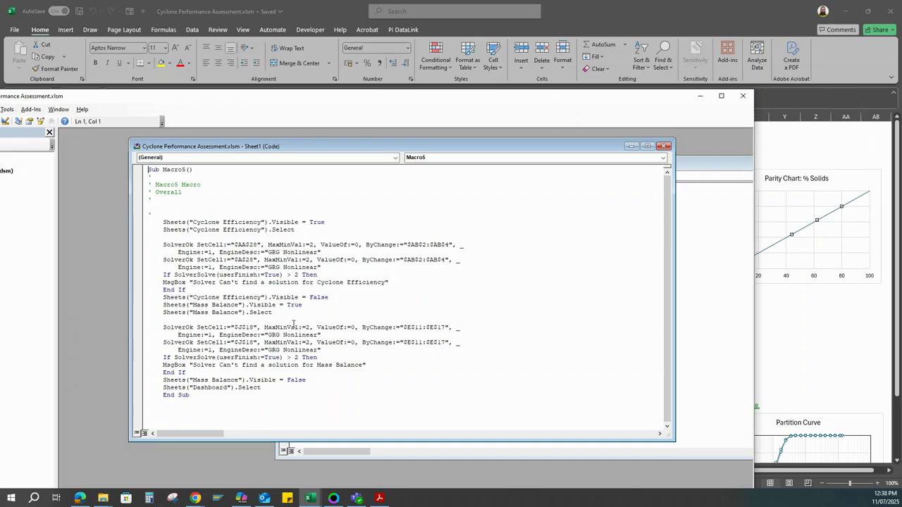
left_click(670, 146)
left_click(743, 95)
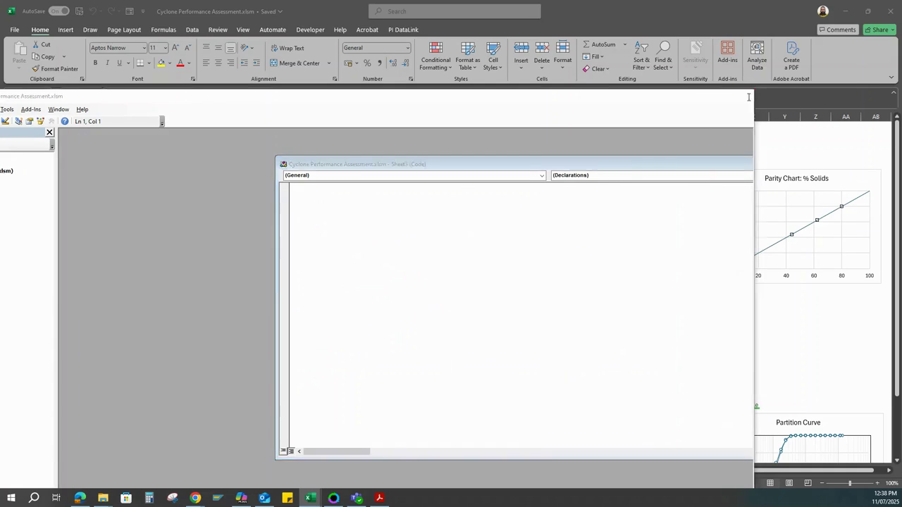
left_click(360, 373)
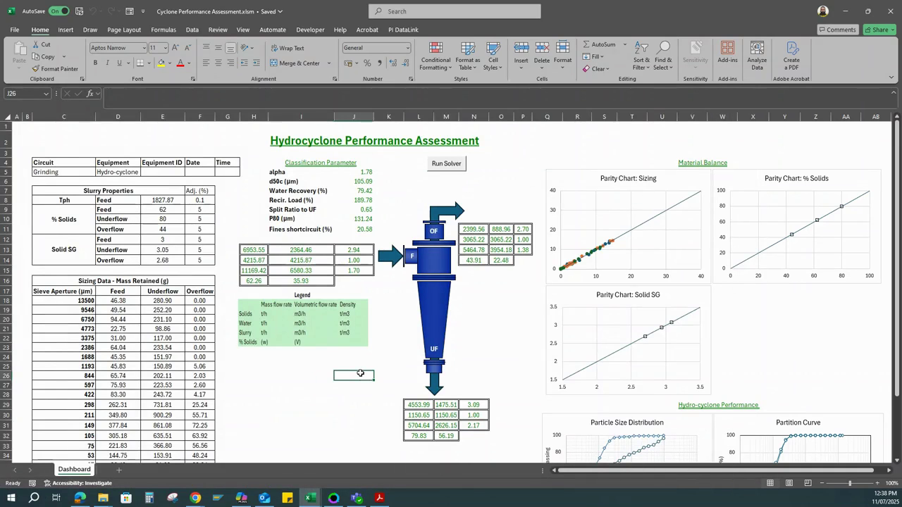